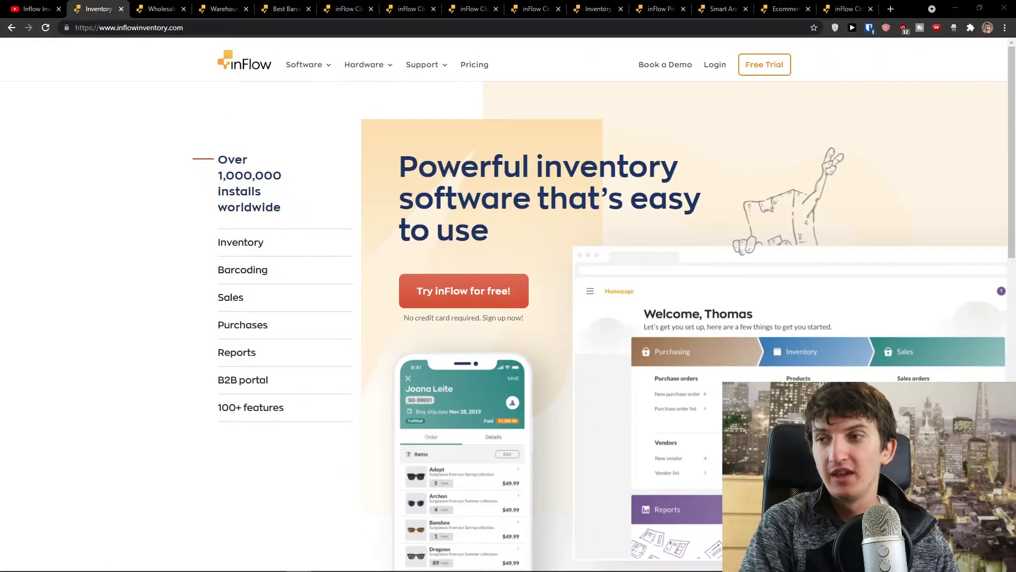
Open the inflow.grsm.io free-trial link from the YouTube video description.
left_click(42, 7)
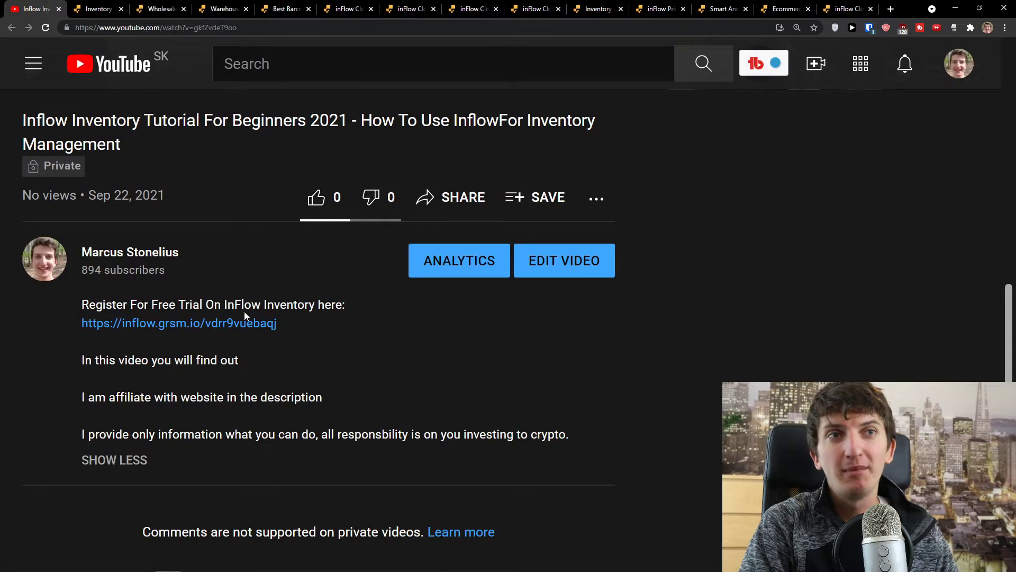
left_click(270, 324)
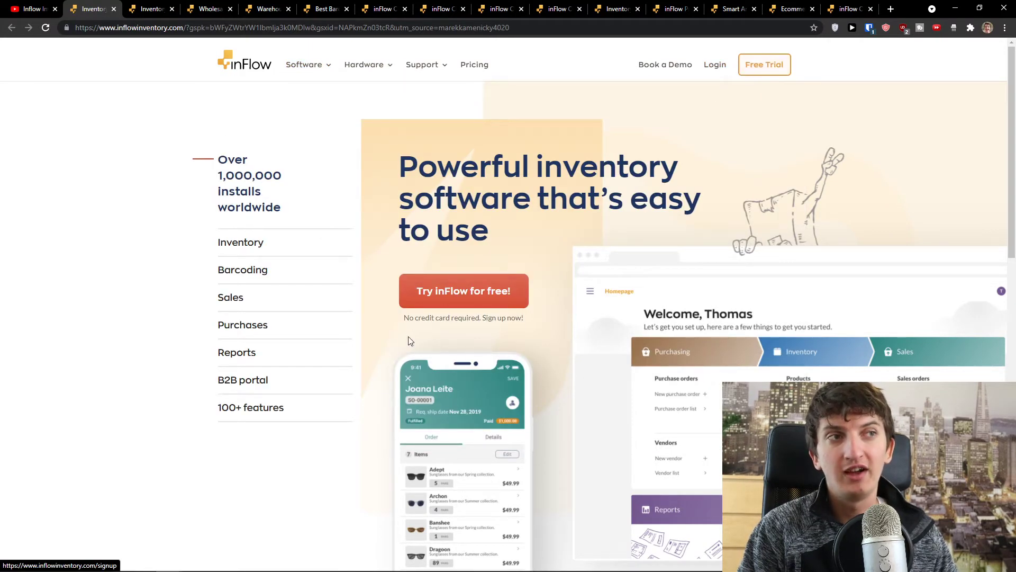
Highlight the no-credit-card note on the inFlow homepage.
left_click_drag(403, 320, 423, 321)
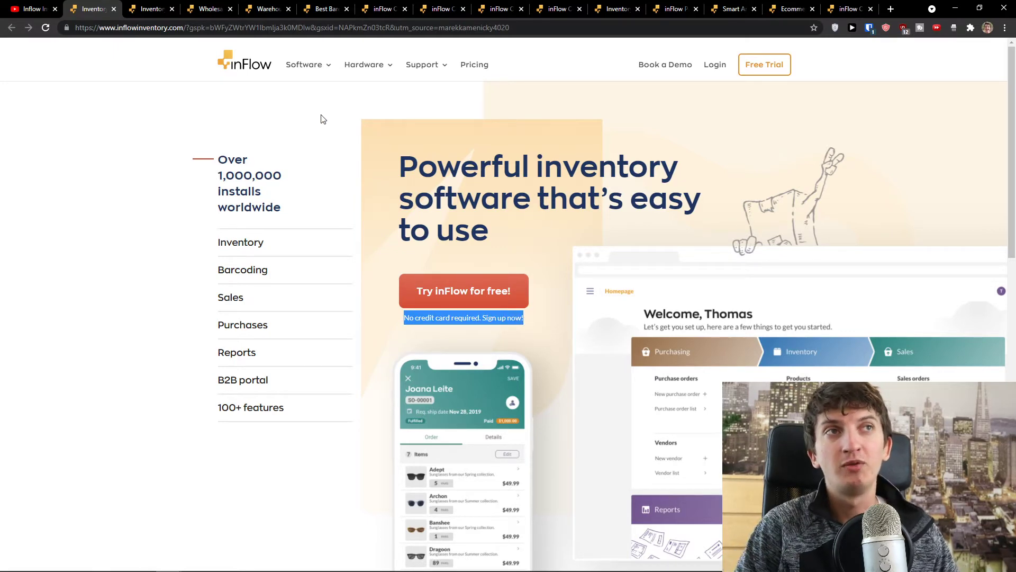
mouse_move(304, 64)
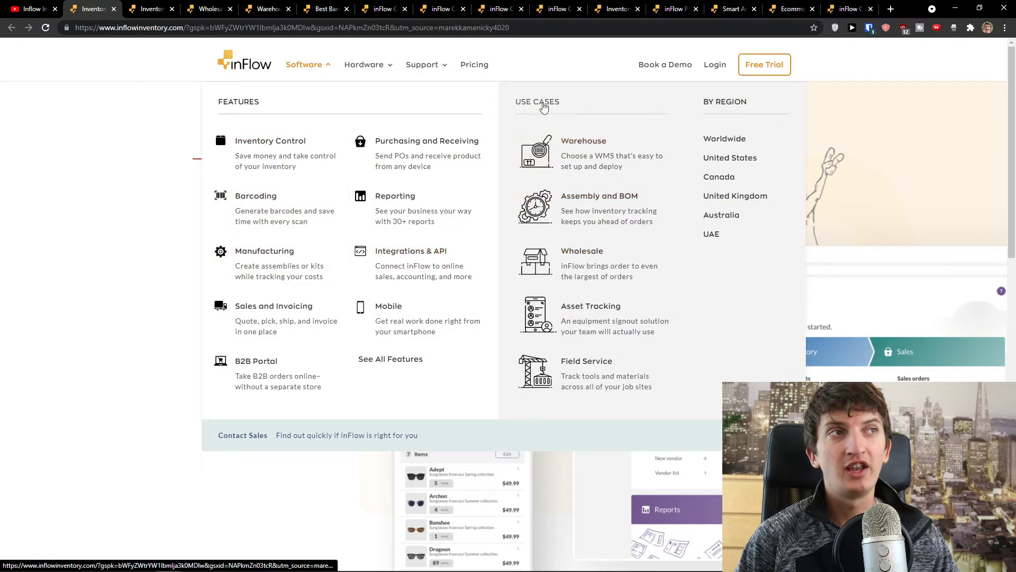
Open the Wholesale use-case page and scroll through its sections to the customer testimonial.
left_click(609, 258)
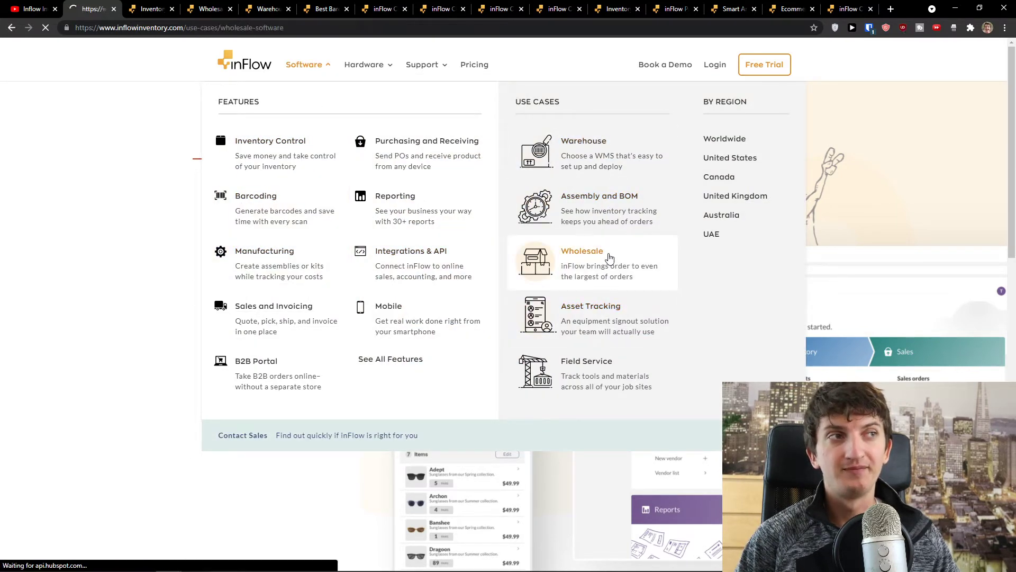
middle_click(176, 266)
scroll(176, 265, "down", 1)
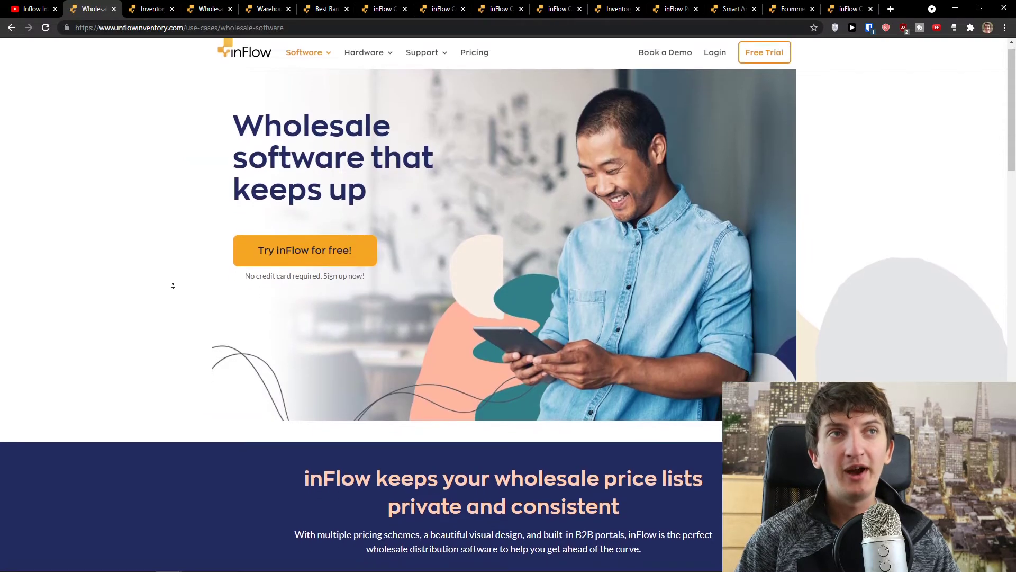
scroll(306, 191, "down", 2)
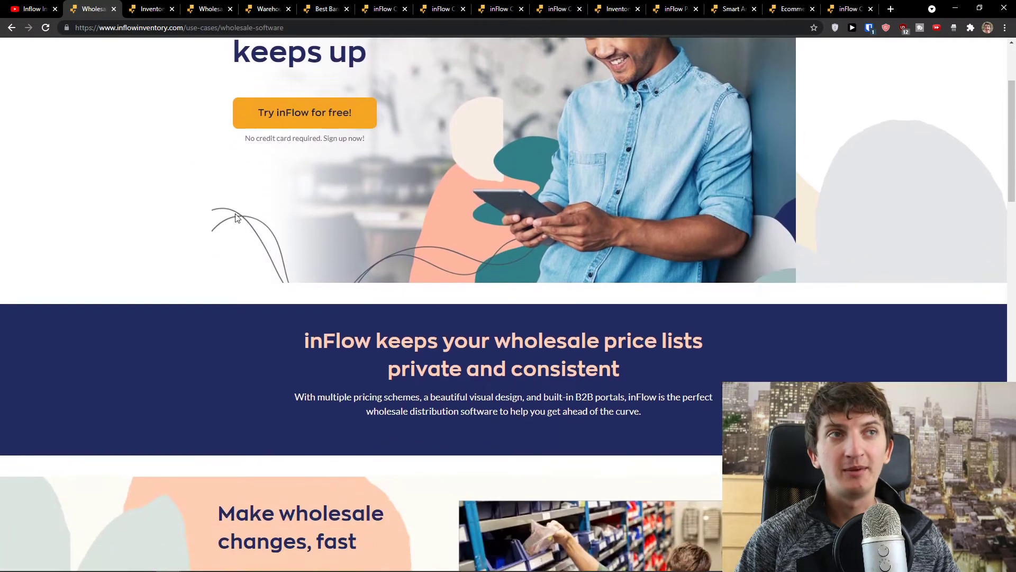
scroll(263, 218, "down", 2)
mouse_move(263, 218)
left_mouse_down()
mouse_move(504, 240)
mouse_move(671, 242)
left_mouse_up()
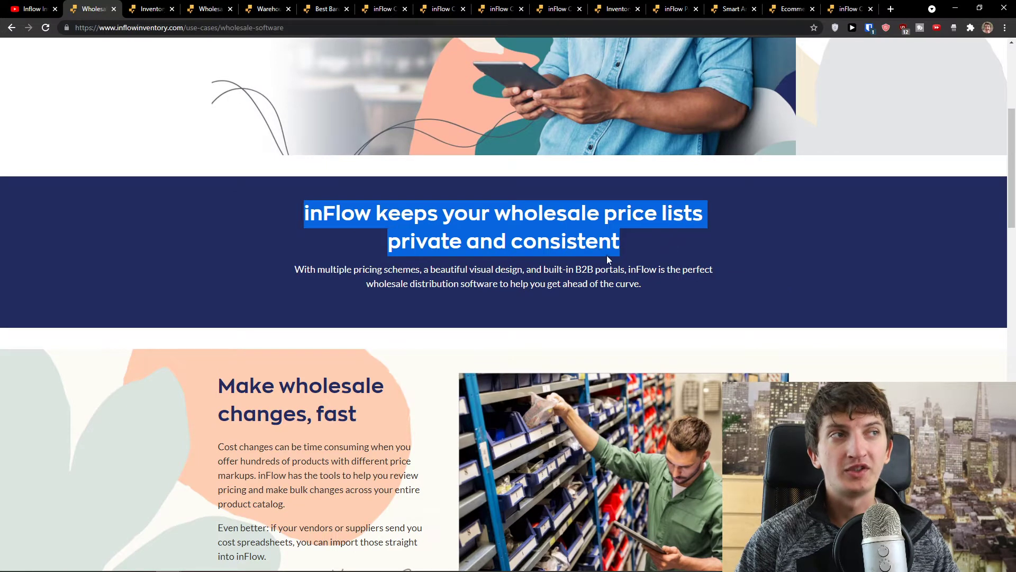
left_click(368, 253)
scroll(363, 254, "down", 1)
scroll(361, 255, "down", 1)
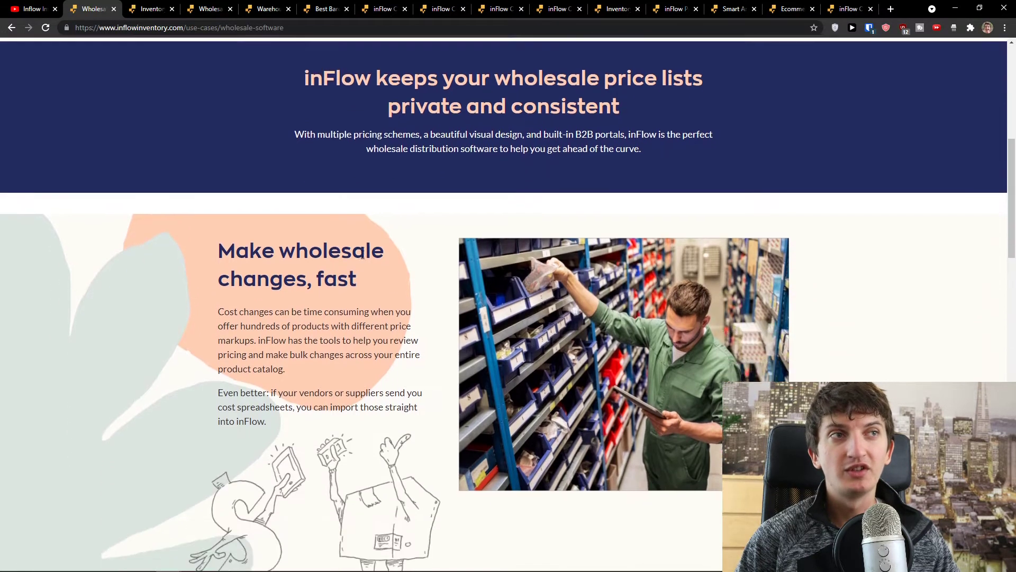
scroll(401, 250, "down", 1)
scroll(397, 262, "down", 1)
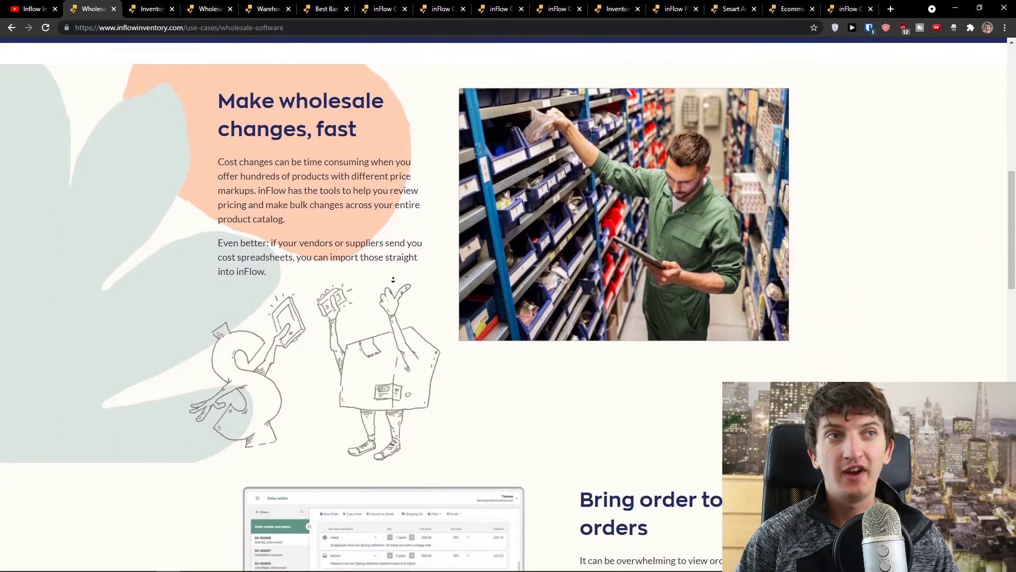
scroll(390, 300, "down", 1)
scroll(390, 302, "down", 2)
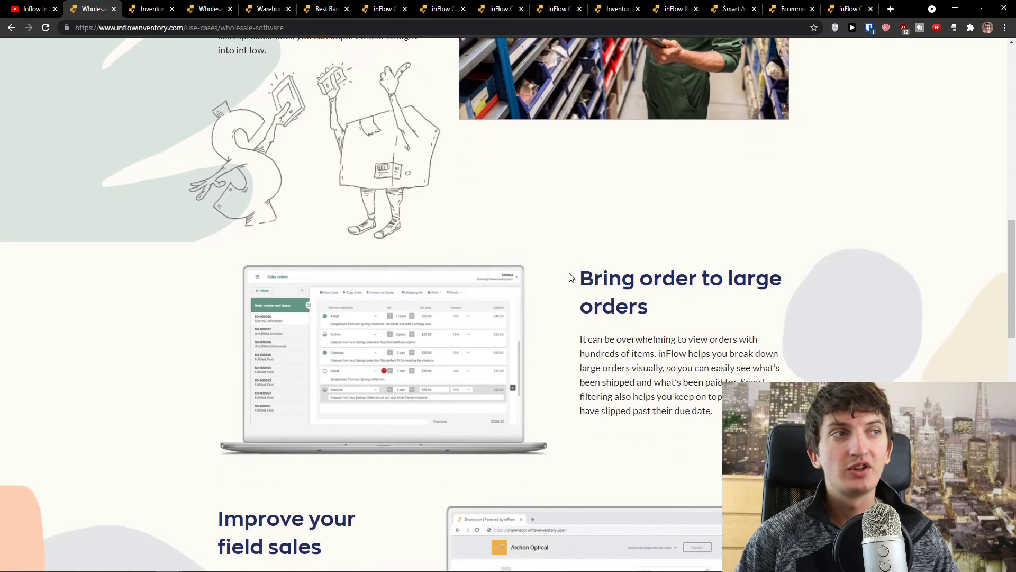
left_click_drag(568, 277, 728, 311)
scroll(728, 310, "down", 1)
left_click_drag(570, 295, 780, 378)
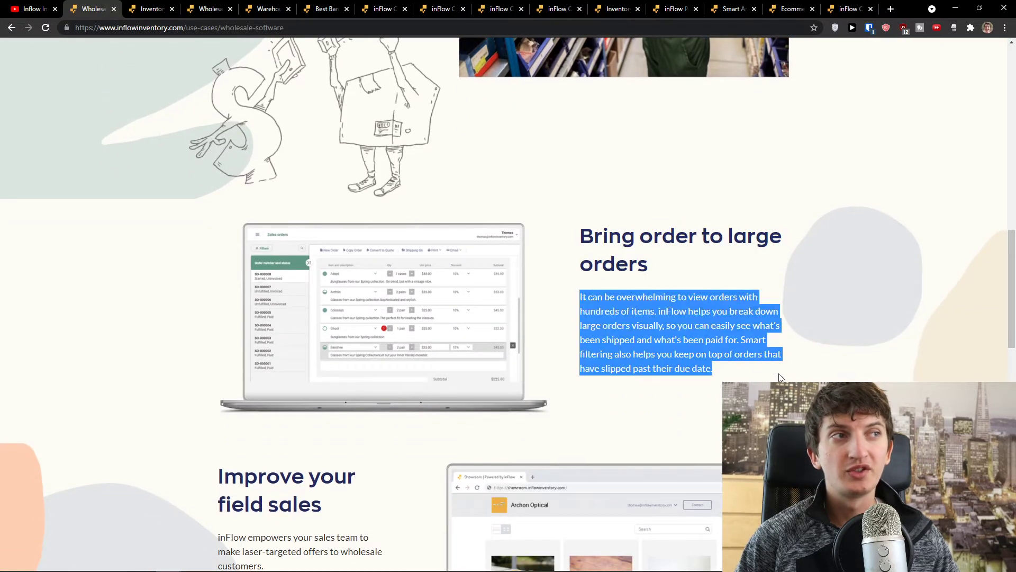
scroll(715, 373, "up", 2)
scroll(556, 358, "down", 4)
scroll(453, 342, "down", 1)
scroll(369, 371, "down", 1)
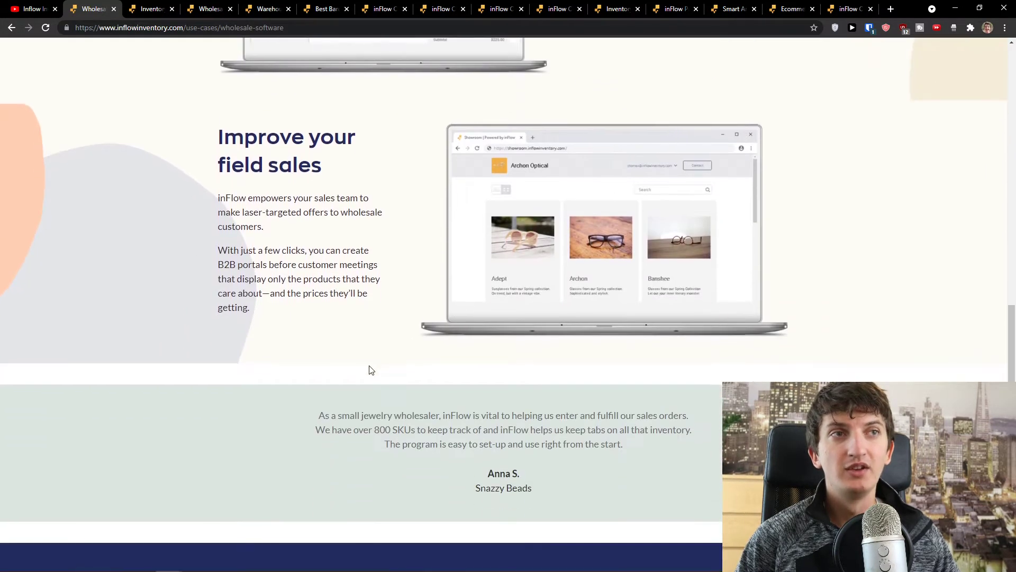
scroll(368, 346, "up", 1)
scroll(334, 262, "up", 10)
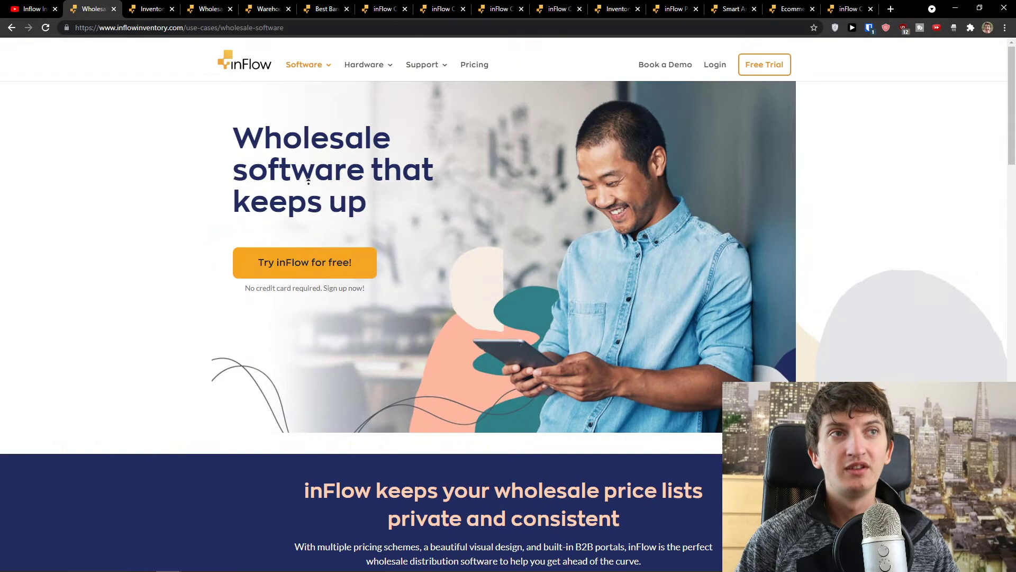
mouse_move(306, 64)
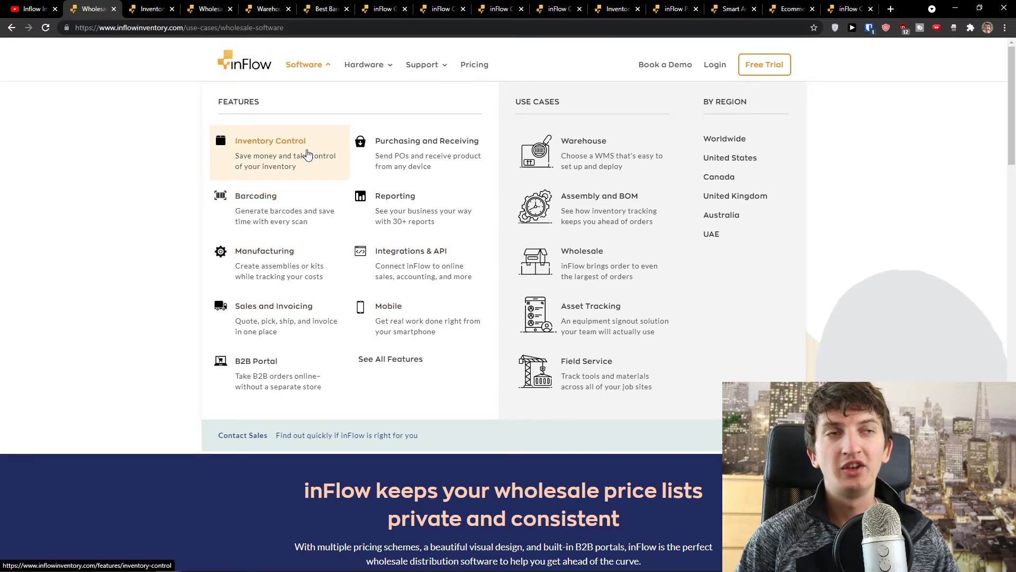
Open Barcoding and highlight the smartphone scanner and 'Print barcodes at any time' headings.
left_click(276, 199)
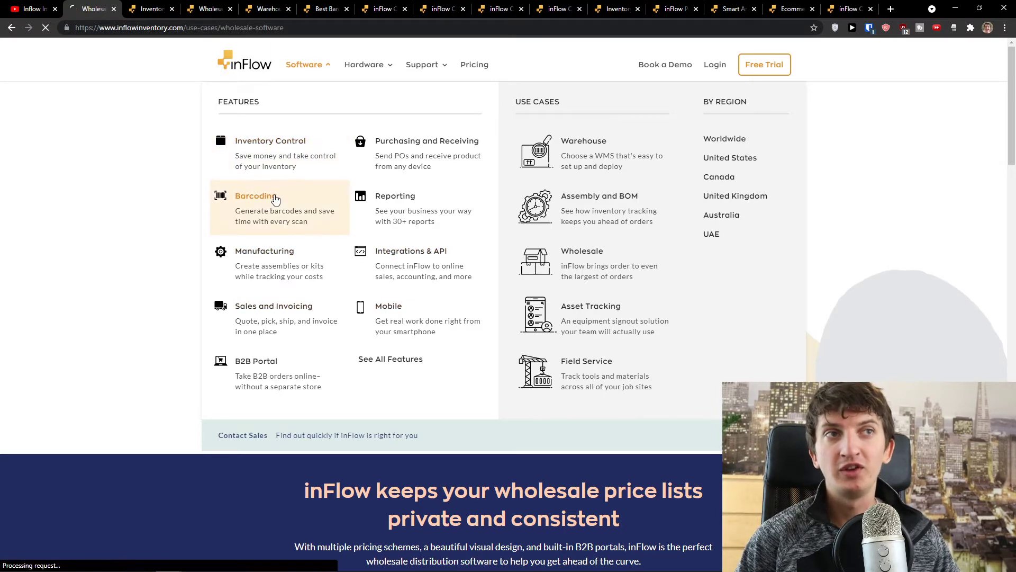
scroll(163, 318, "down", 2)
scroll(195, 315, "up", 2)
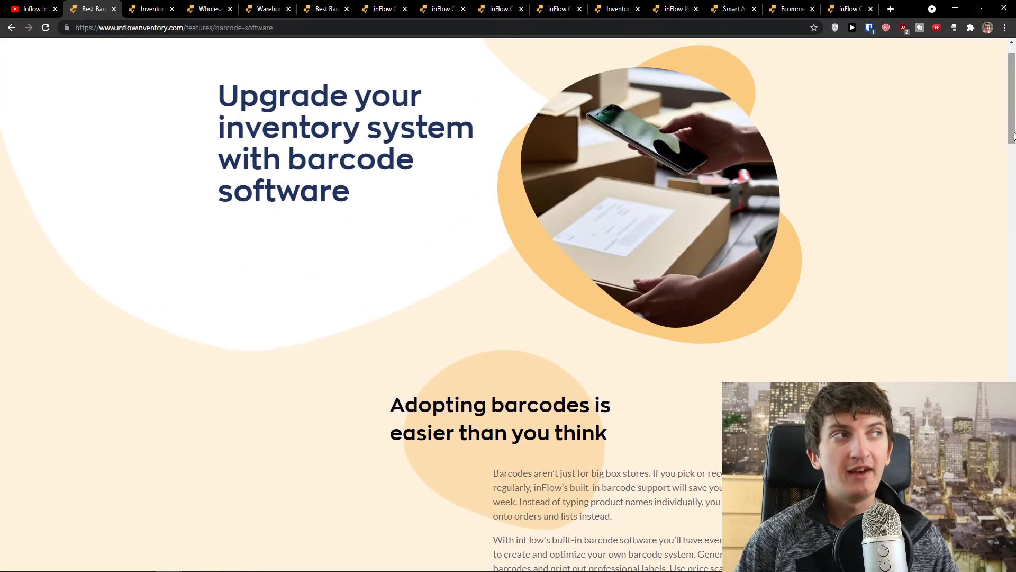
left_click_drag(1014, 137, 1013, 468)
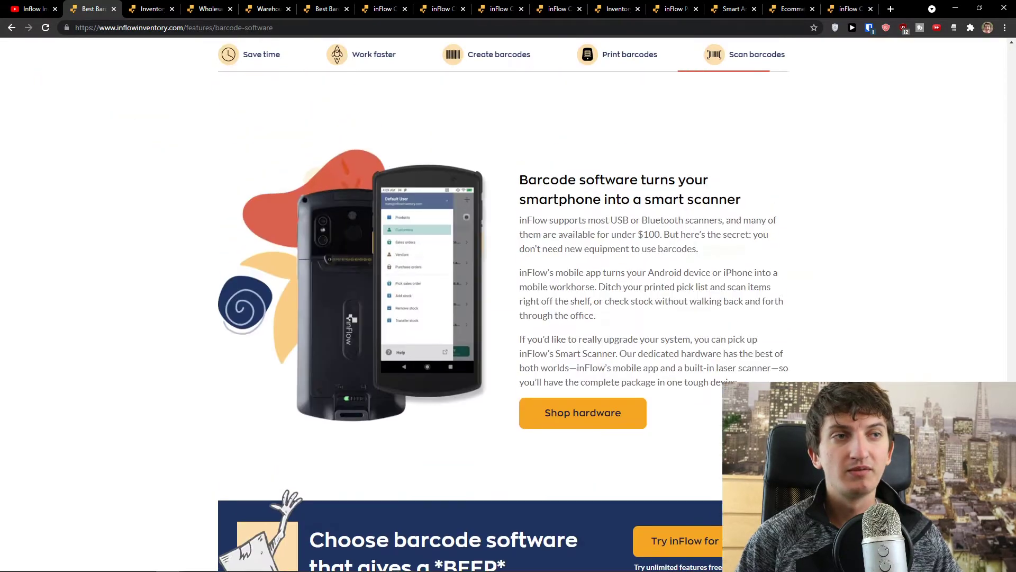
scroll(813, 373, "up", 1)
mouse_move(523, 255)
left_mouse_down()
mouse_move(788, 298)
mouse_move(746, 285)
left_mouse_up()
scroll(721, 299, "up", 5)
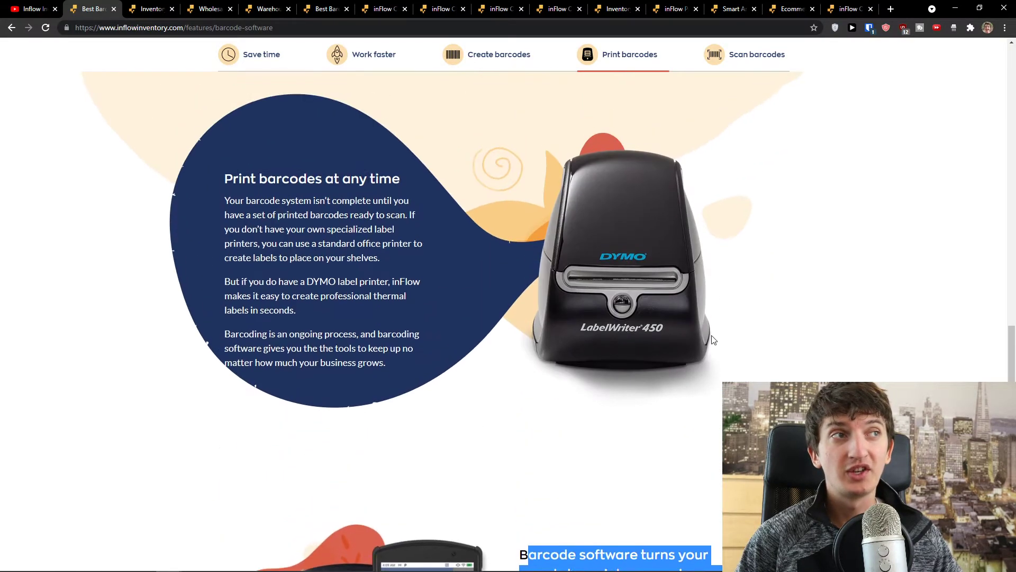
left_click_drag(225, 227, 420, 233)
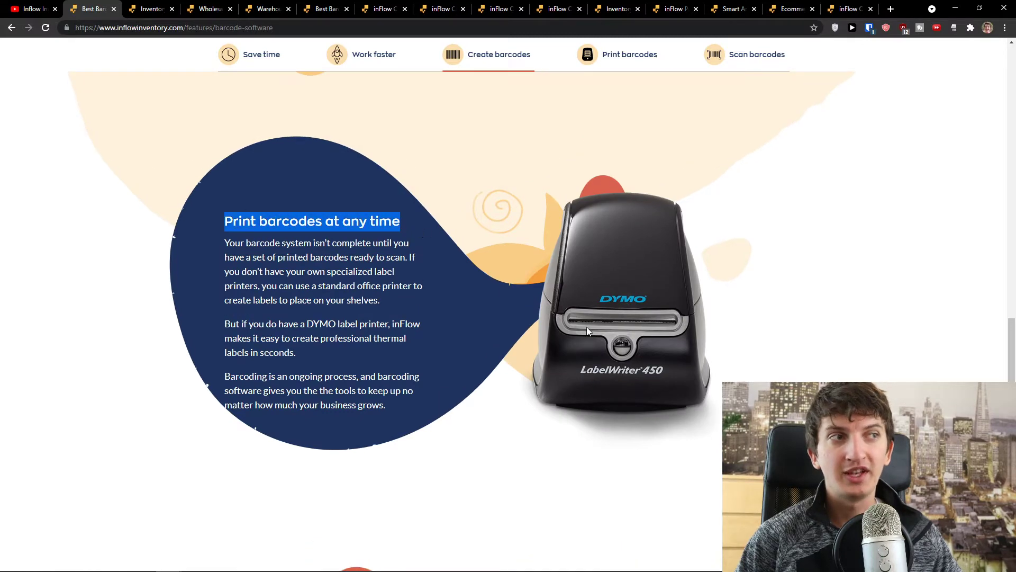
scroll(587, 329, "up", 1)
scroll(630, 354, "up", 2)
scroll(627, 363, "up", 4)
scroll(625, 370, "up", 3)
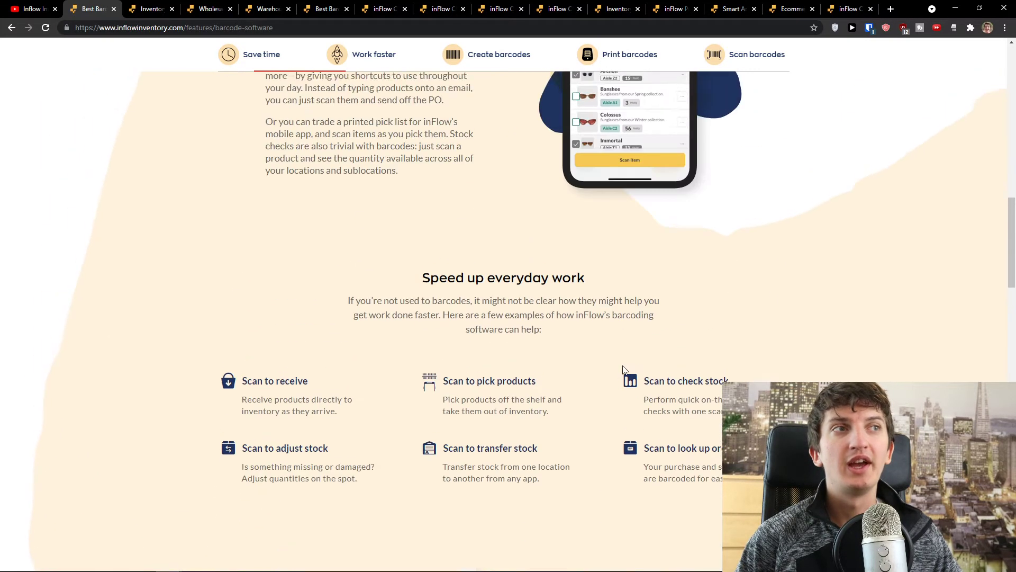
scroll(619, 366, "up", 3)
scroll(619, 366, "up", 3)
scroll(666, 334, "up", 5)
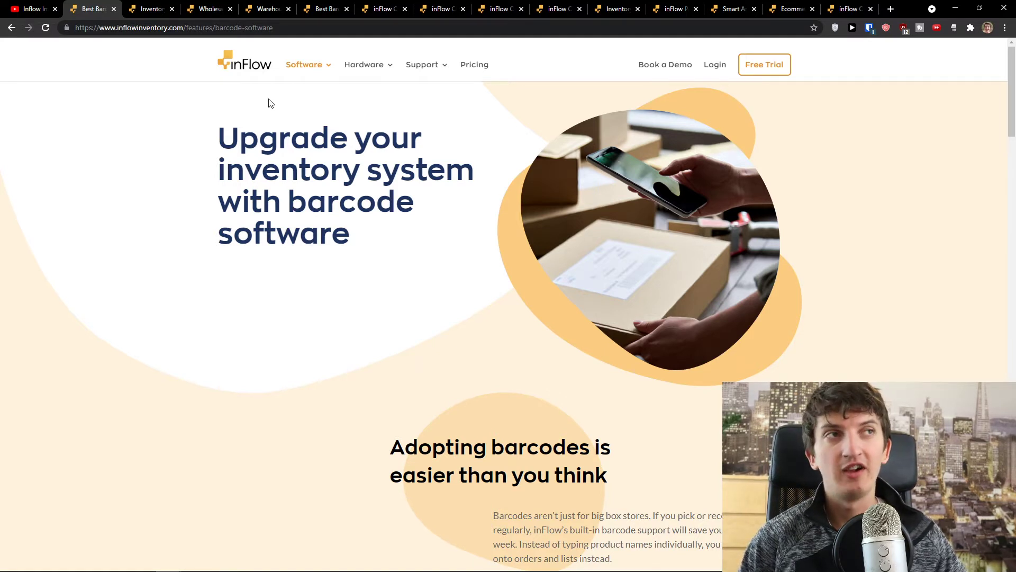
Open the Pricing page and highlight the Standard plan's setup assistance hours.
left_click(474, 64)
scroll(445, 180, "down", 2)
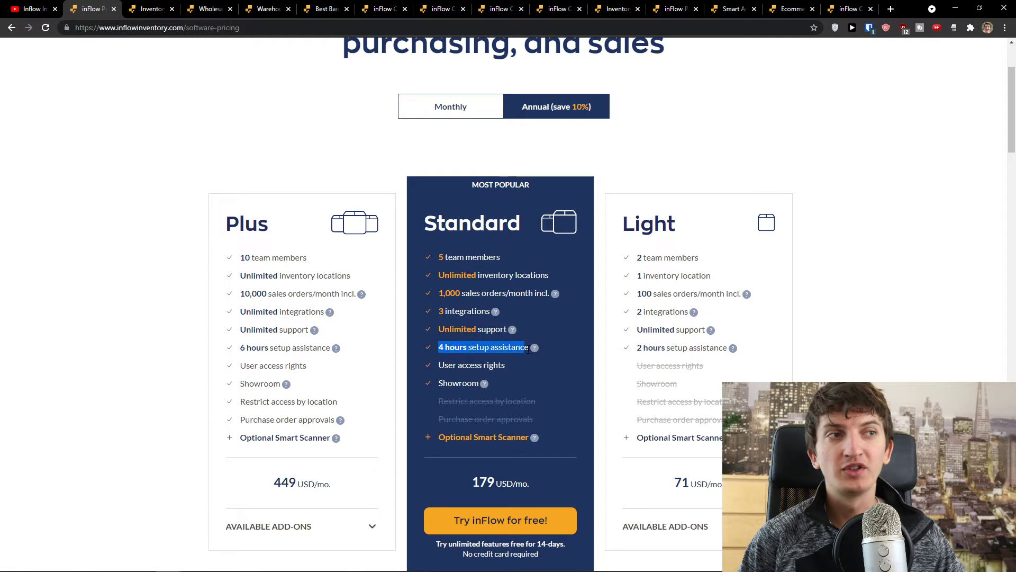
left_click_drag(528, 347, 551, 354)
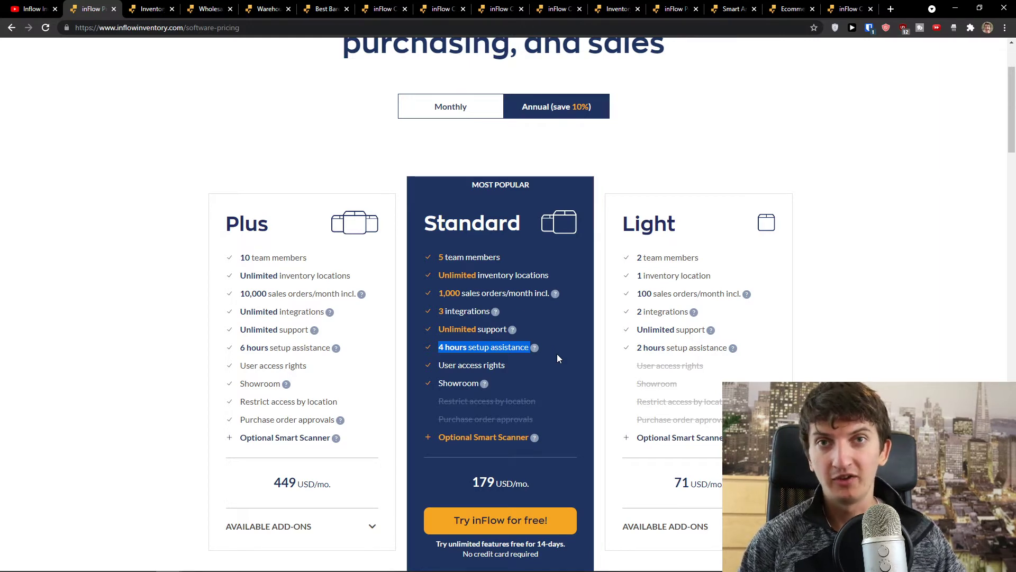
scroll(557, 353, "up", 2)
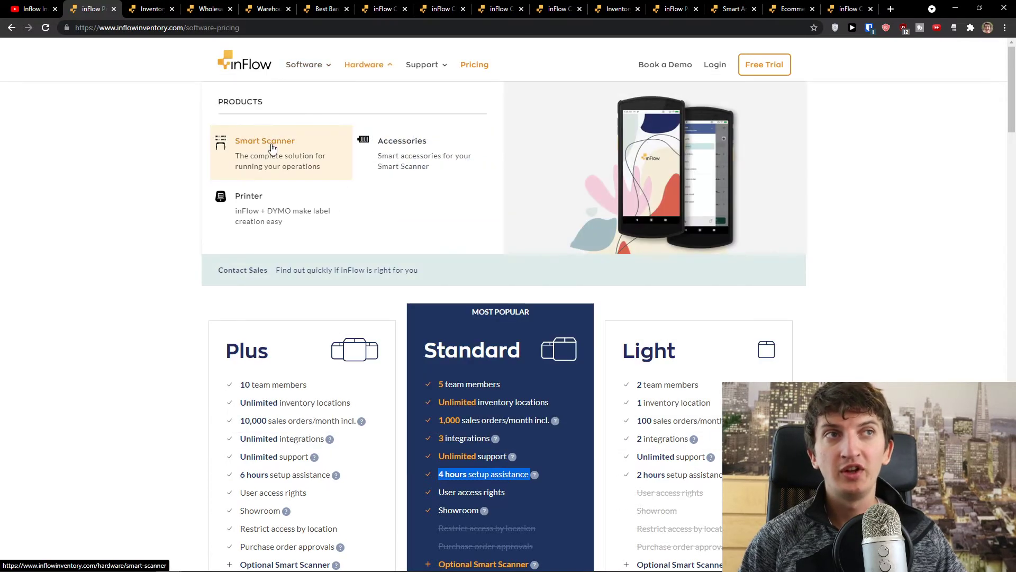
Browse the Smart Scanner accessories page, then open the Smart Scanner product page.
left_click(398, 148)
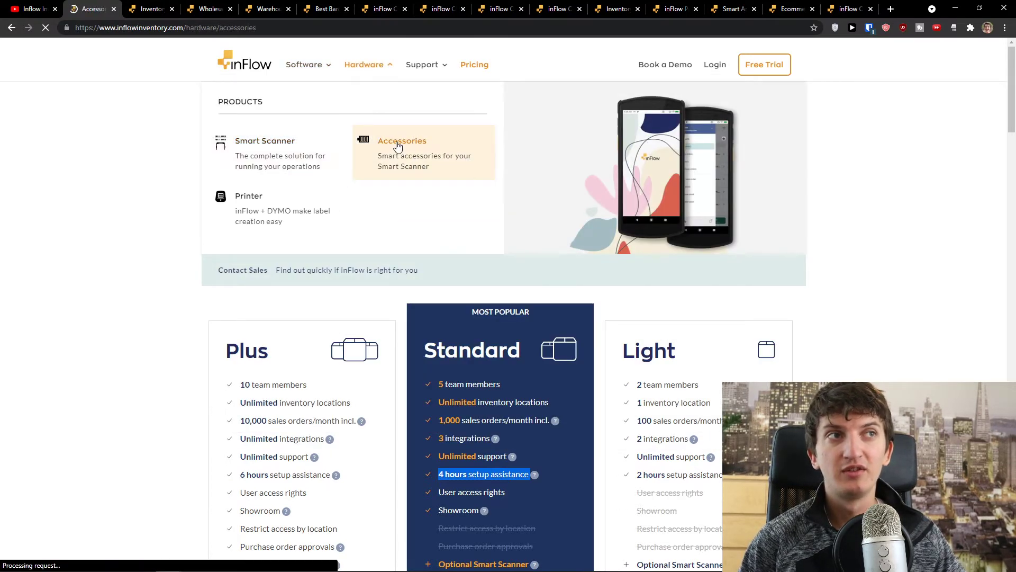
scroll(315, 260, "down", 2)
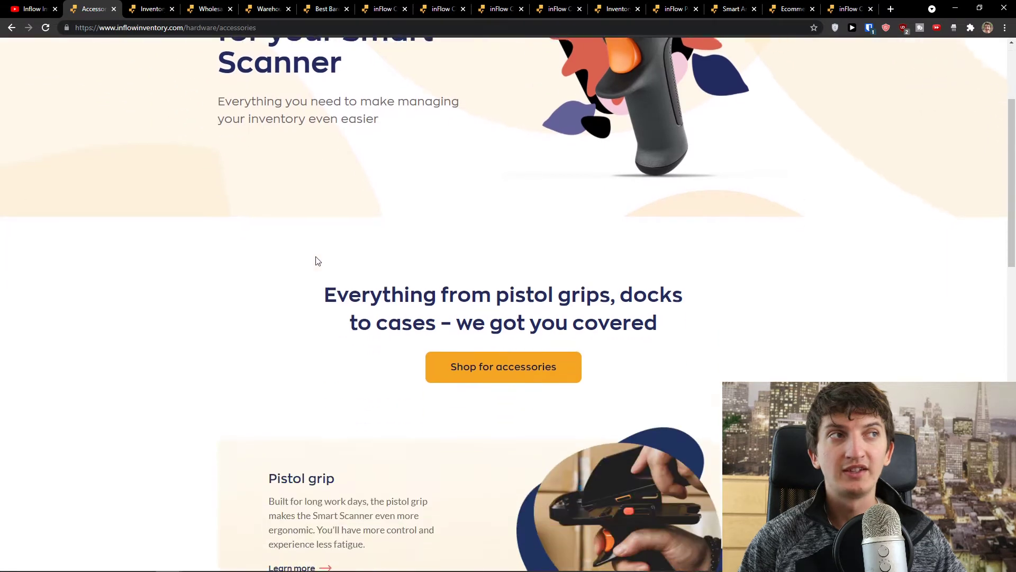
scroll(315, 260, "down", 1)
scroll(316, 260, "down", 1)
scroll(315, 260, "down", 1)
scroll(315, 260, "down", 2)
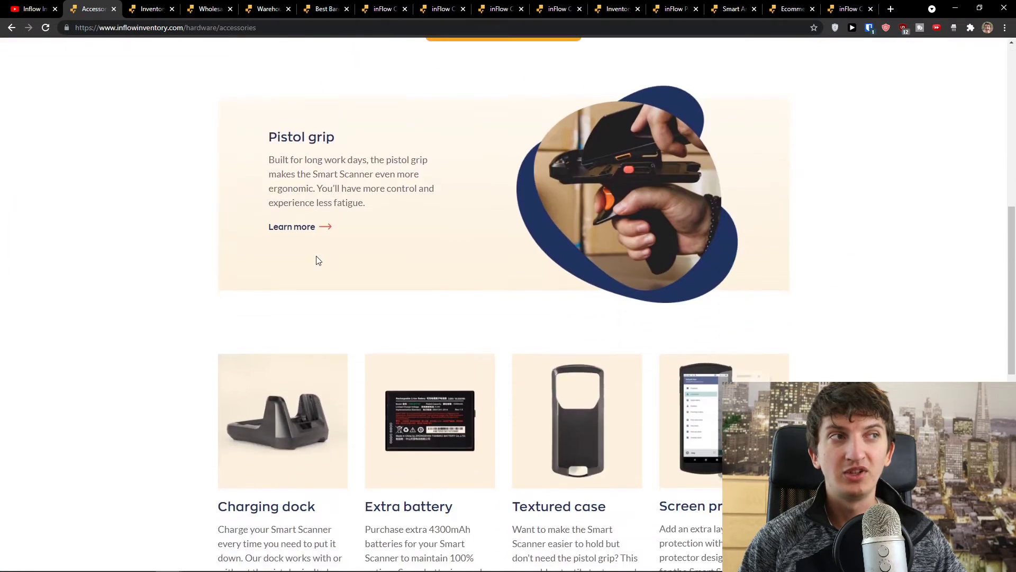
scroll(316, 261, "down", 1)
scroll(316, 261, "down", 1)
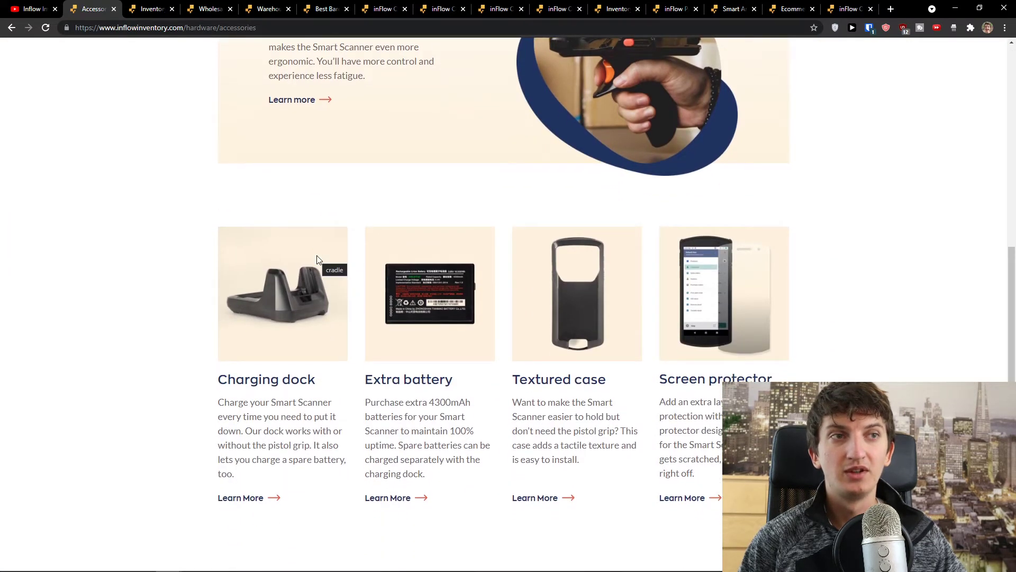
scroll(471, 290, "up", 1)
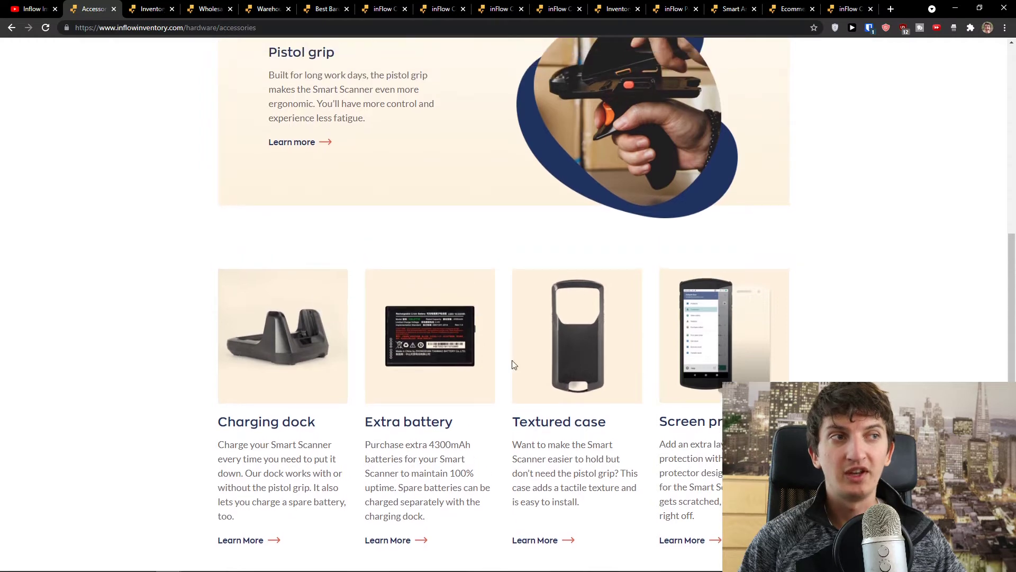
scroll(659, 429, "up", 2)
scroll(611, 425, "up", 4)
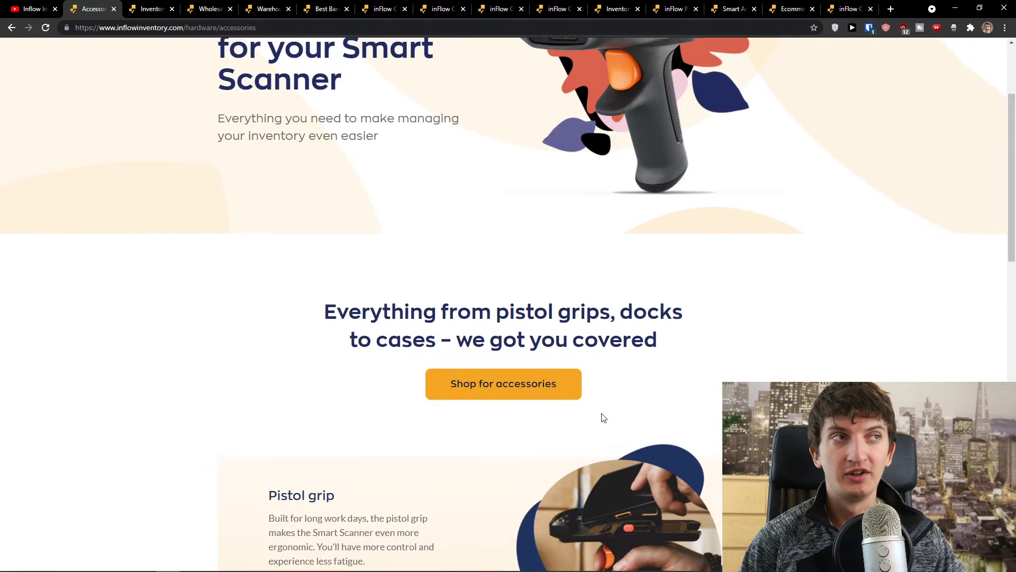
scroll(601, 415, "up", 1)
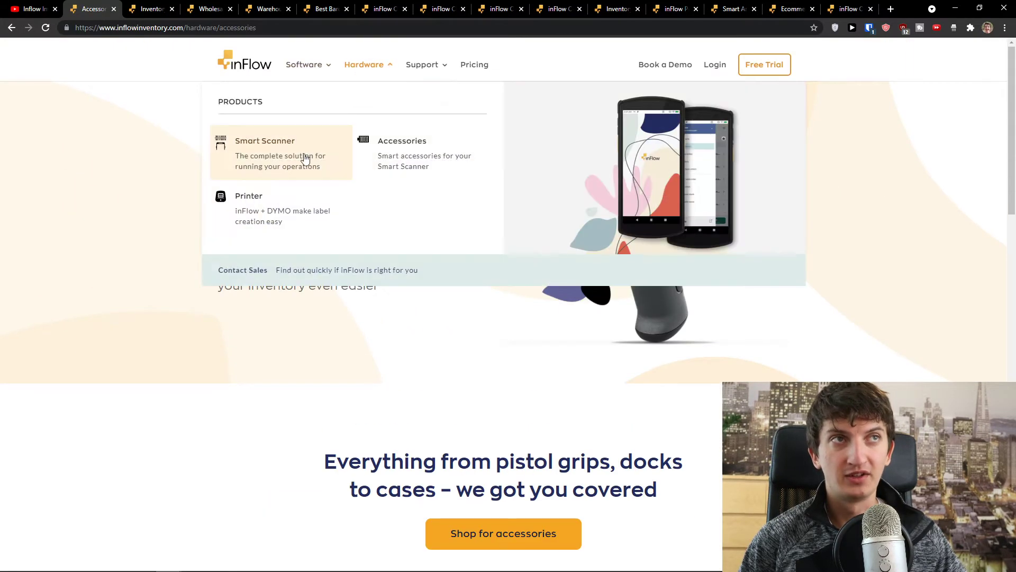
left_click(303, 159)
scroll(407, 248, "down", 3)
scroll(410, 247, "down", 3)
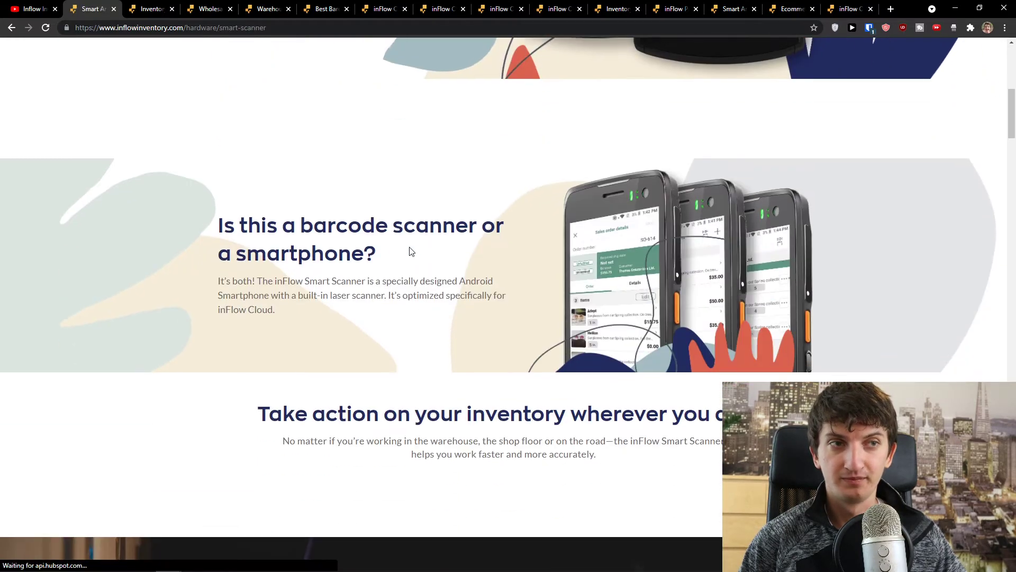
scroll(409, 249, "down", 1)
scroll(397, 248, "down", 2)
scroll(396, 248, "up", 10)
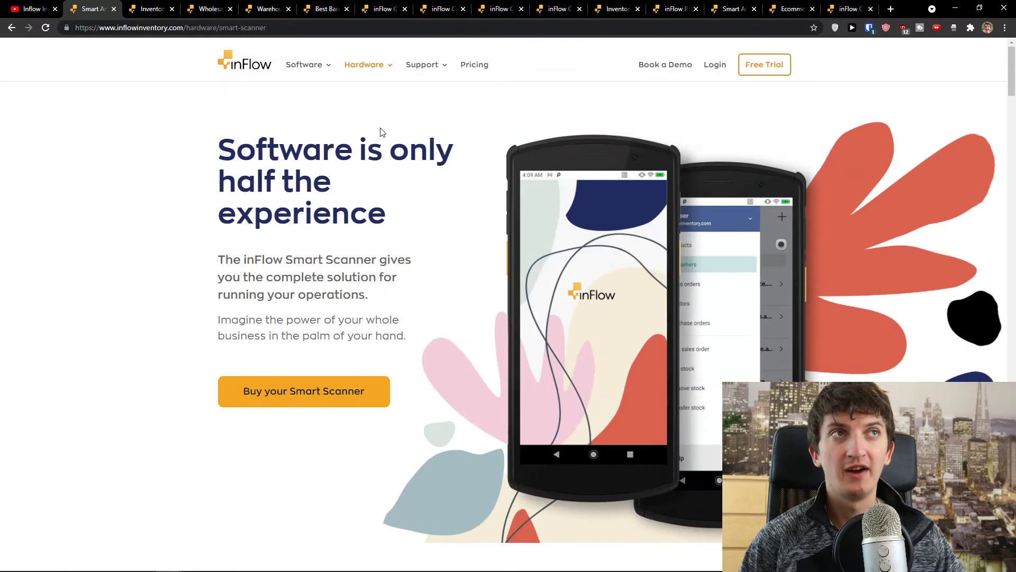
Open the app in a new tab and highlight its Purchase Orders and Sales Orders headings.
middle_click(715, 65)
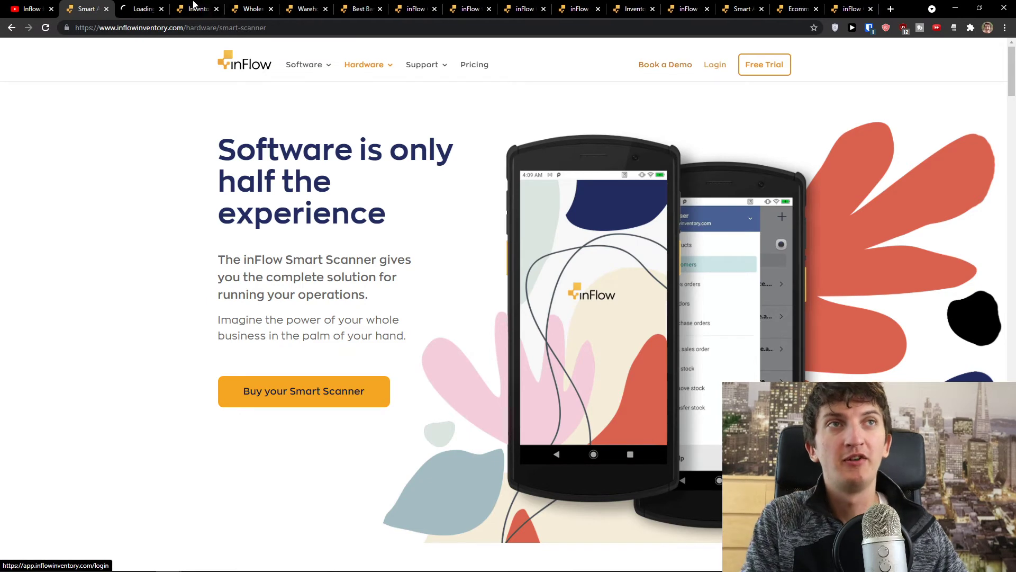
left_click(140, 9)
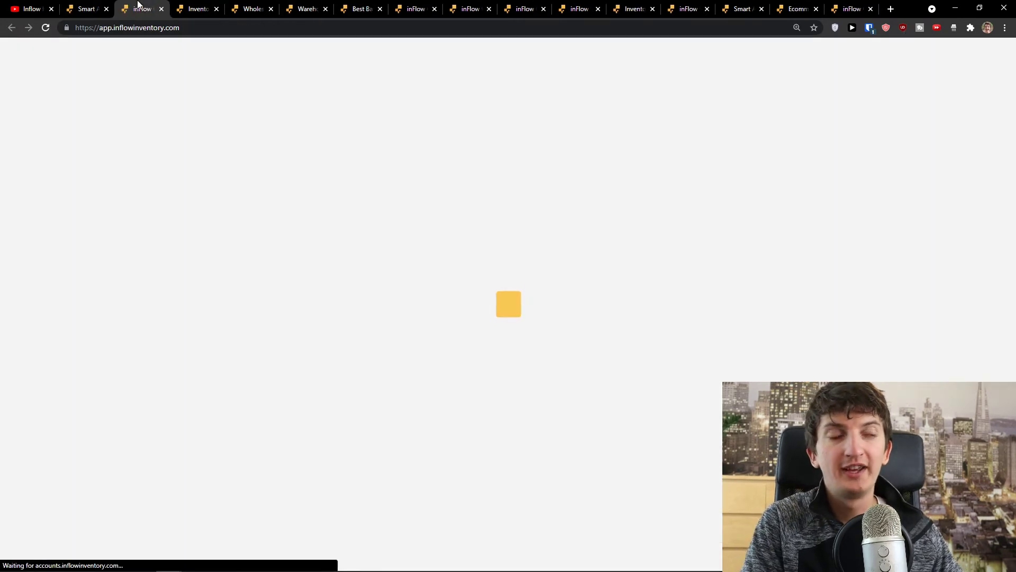
scroll(286, 156, "down", 2)
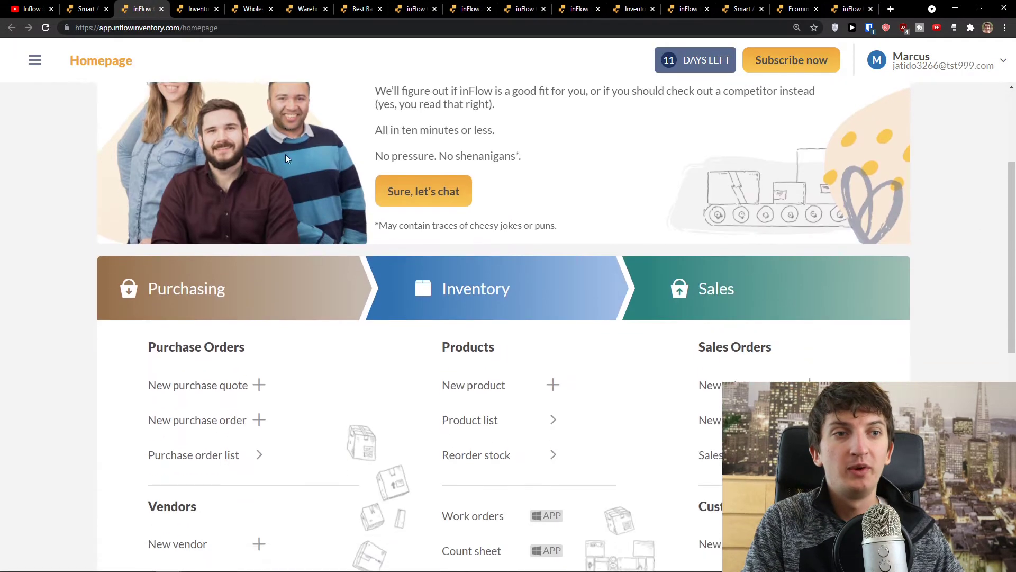
scroll(286, 159, "down", 1)
left_click_drag(261, 271, 150, 267)
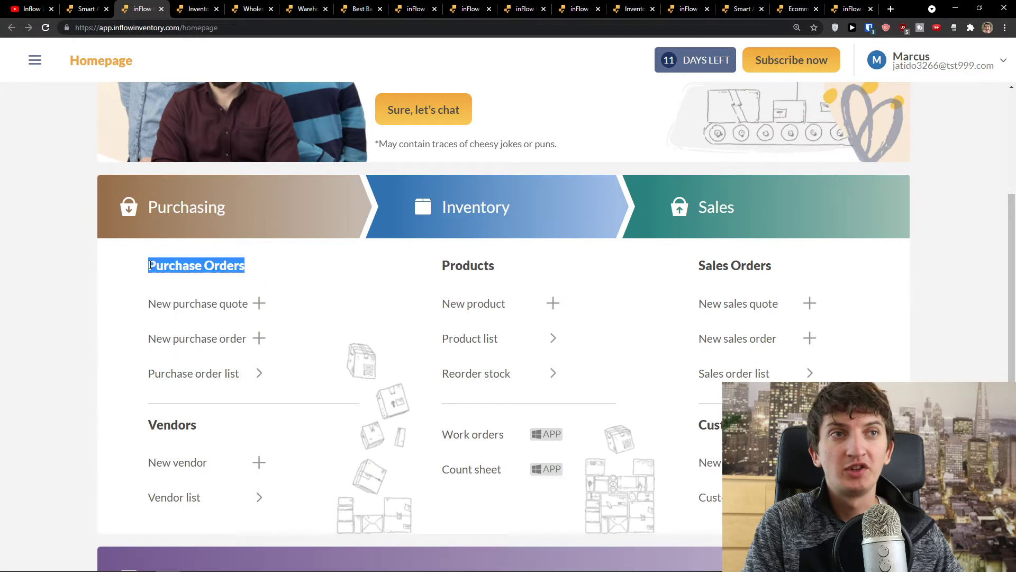
left_click_drag(509, 304, 412, 275)
left_click(735, 264)
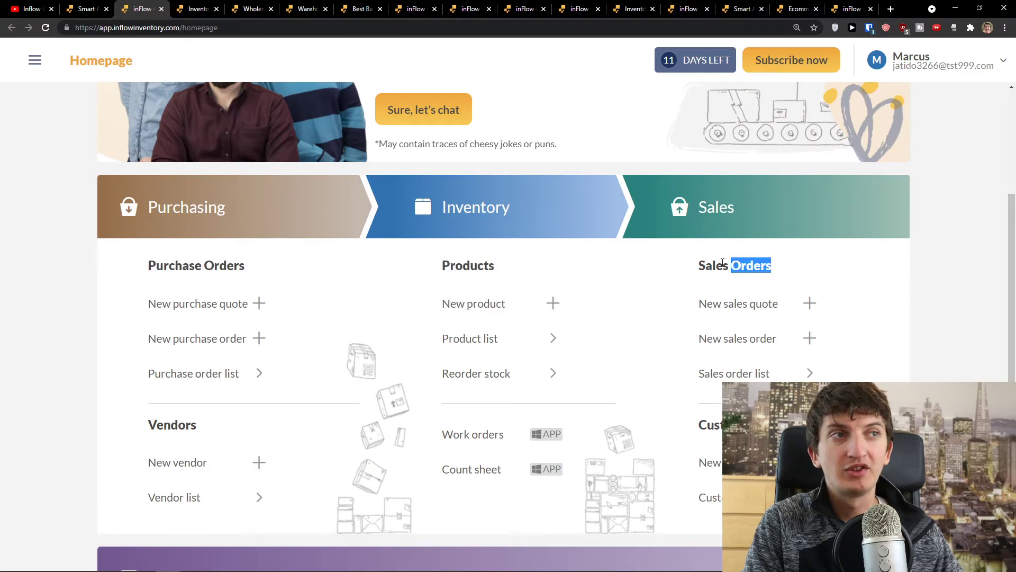
scroll(240, 260, "up", 1)
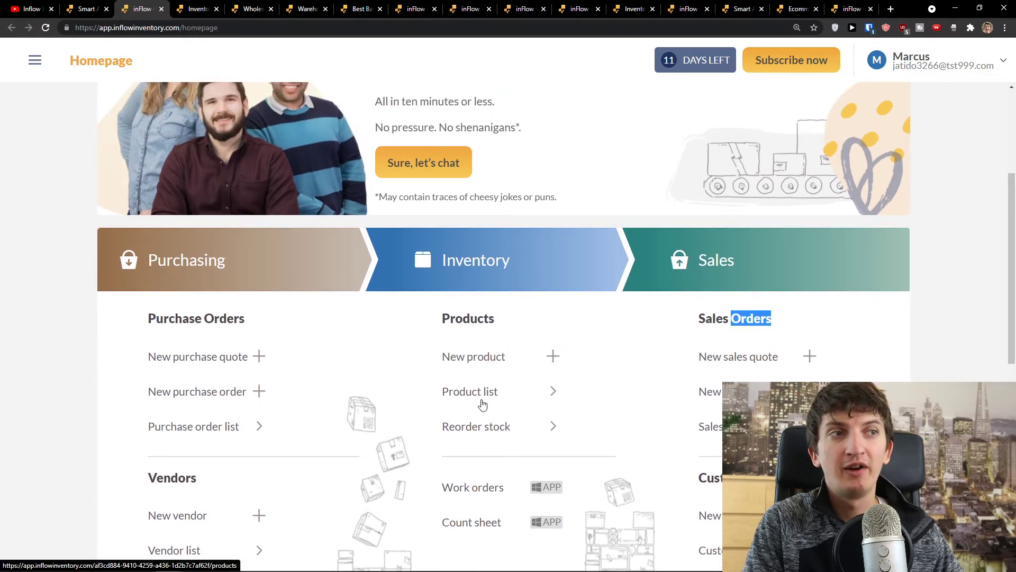
middle_click(464, 389)
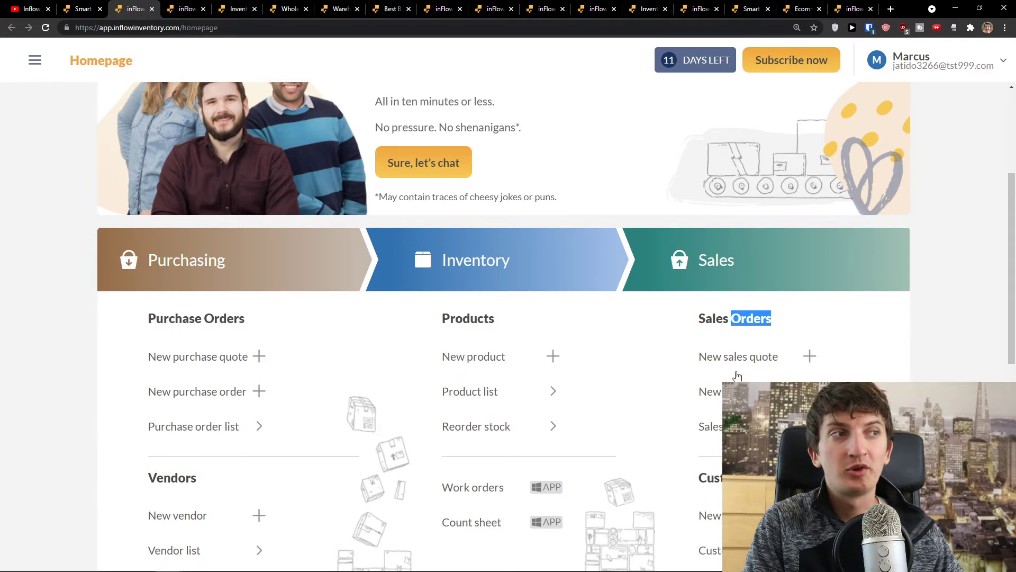
Start barcode printing for Sun Product Paper, then open the website's full feature list.
key("ctrl+Tab")
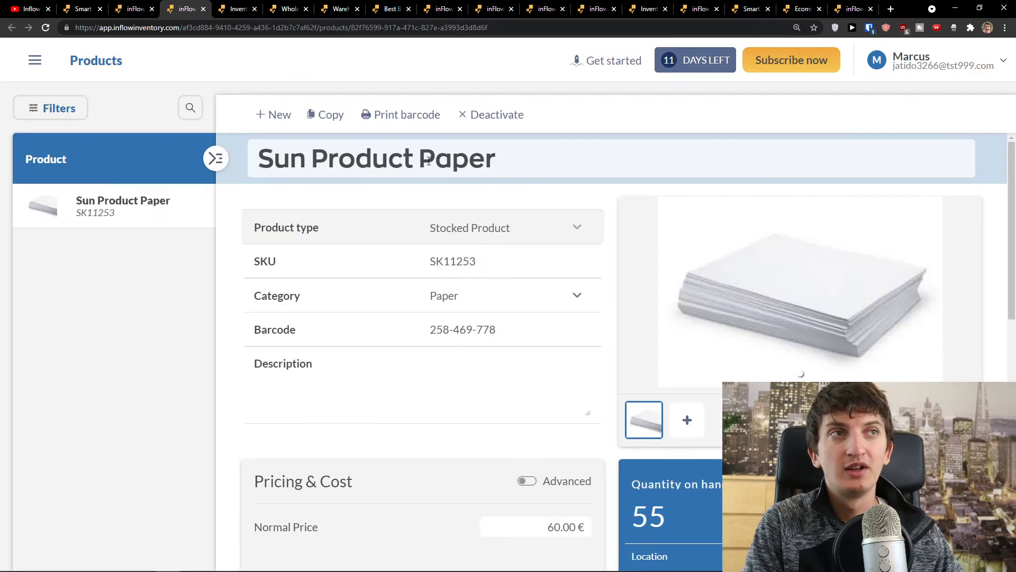
scroll(374, 167, "down", 1)
scroll(315, 174, "down", 2)
scroll(315, 175, "down", 2)
scroll(318, 177, "down", 1)
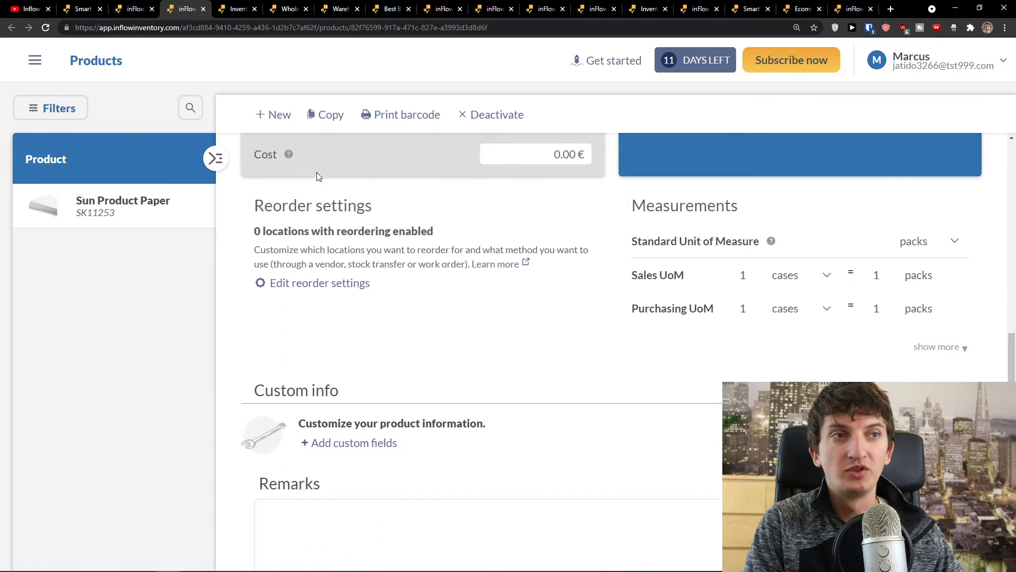
scroll(317, 177, "up", 5)
left_click(392, 119)
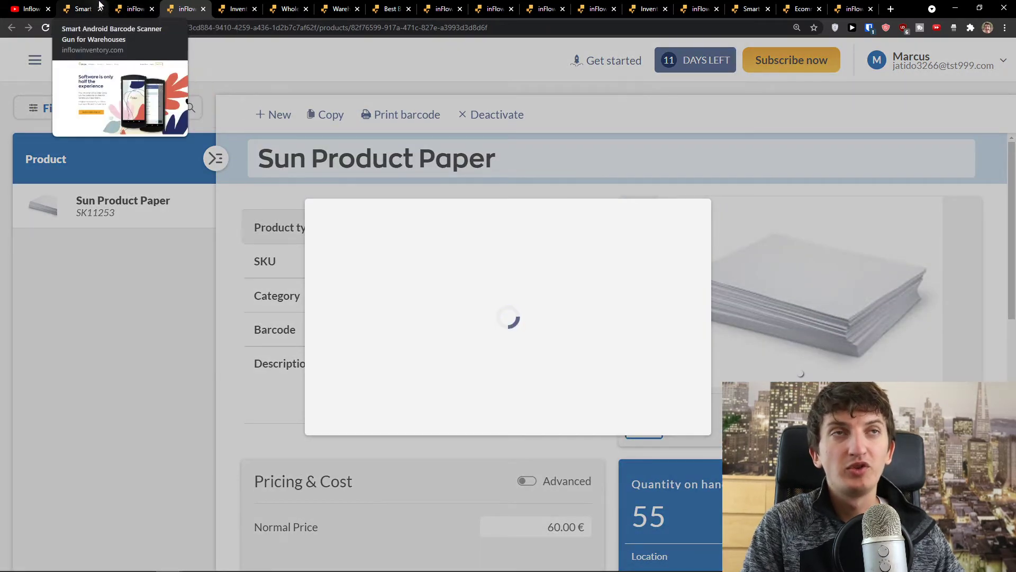
left_click(83, 9)
mouse_move(304, 65)
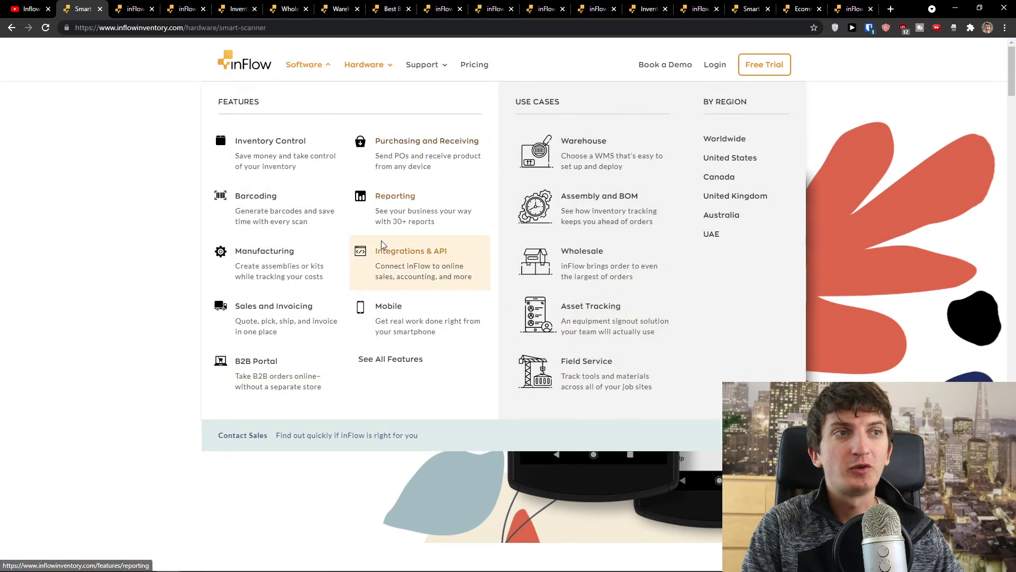
left_click(425, 373)
scroll(407, 357, "down", 1)
scroll(401, 361, "down", 3)
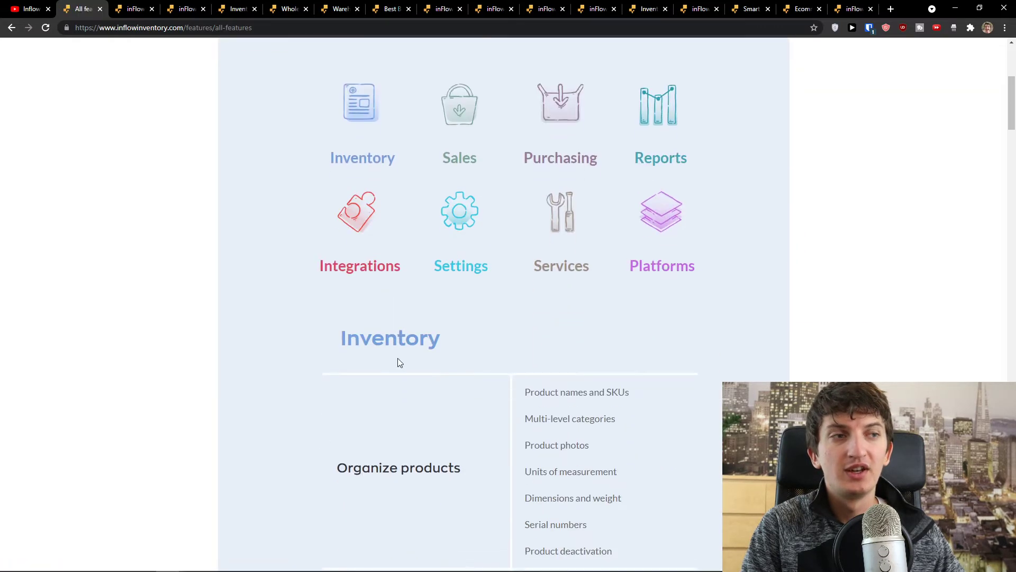
scroll(399, 363, "down", 2)
Scroll the features list, highlighting Product names and SKUs, Multi-level categories and Email invoices.
middle_click(441, 340)
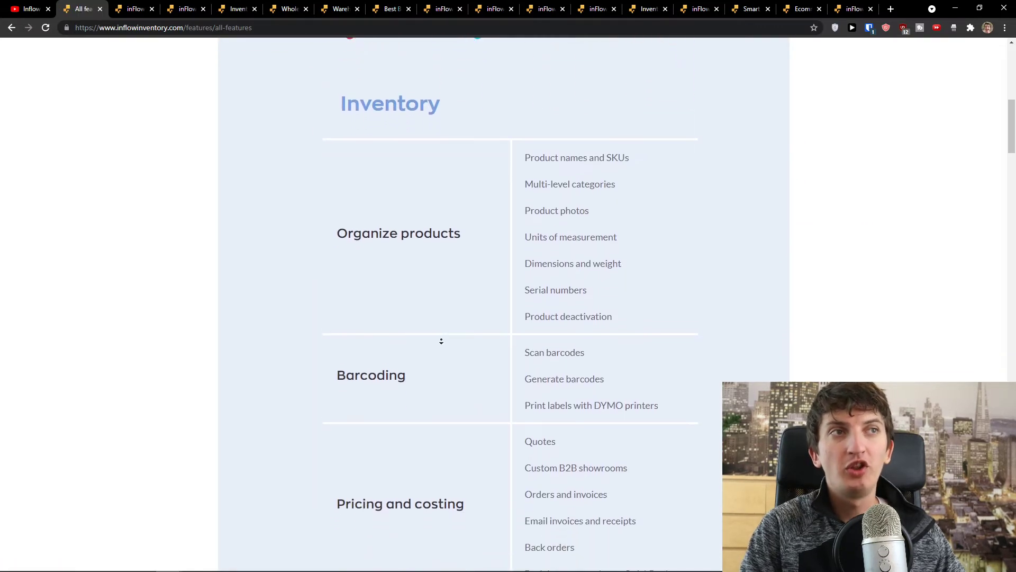
middle_click(440, 343)
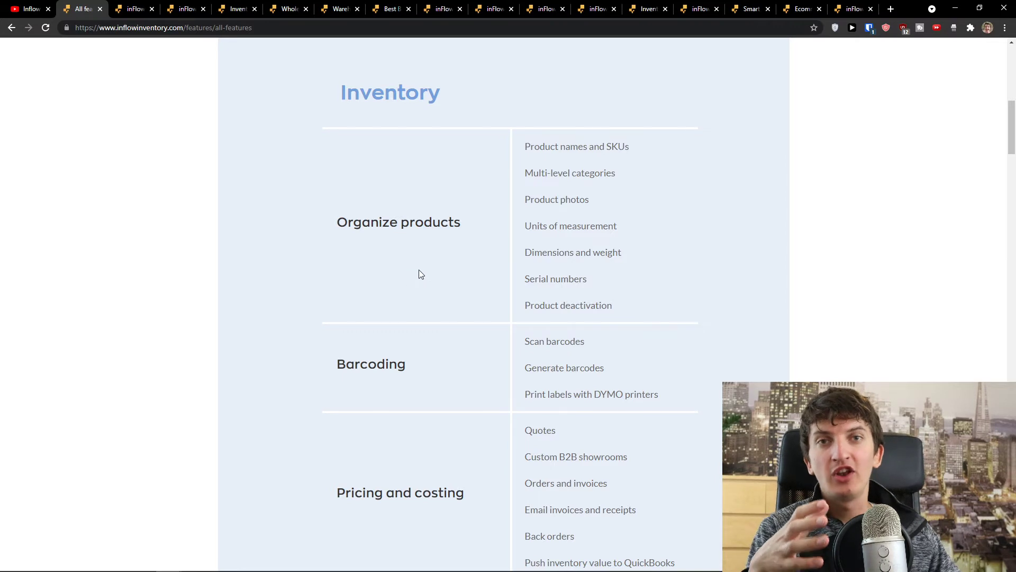
left_click_drag(524, 149, 650, 162)
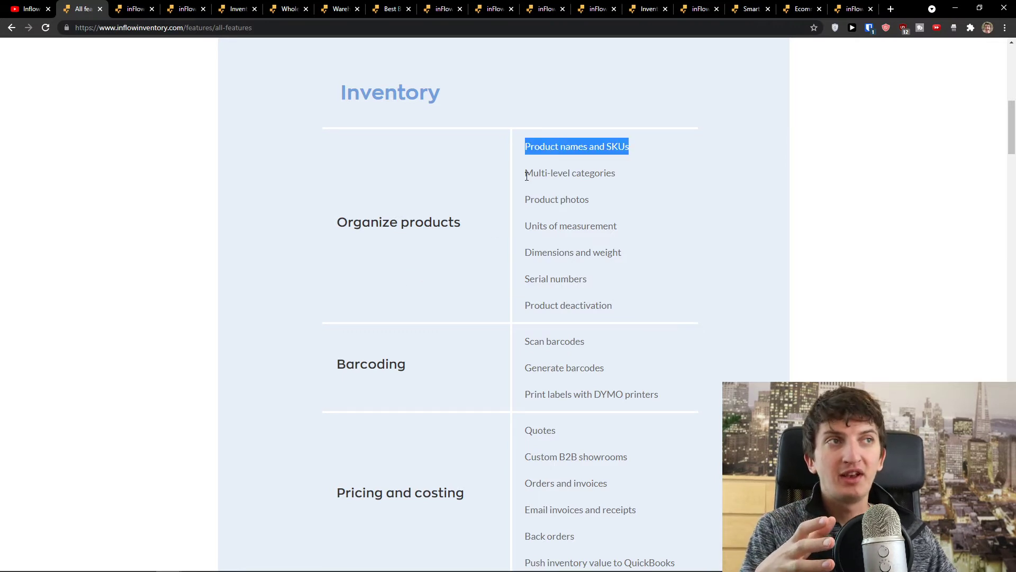
left_click_drag(526, 176, 689, 176)
left_click(707, 208)
scroll(707, 209, "down", 1)
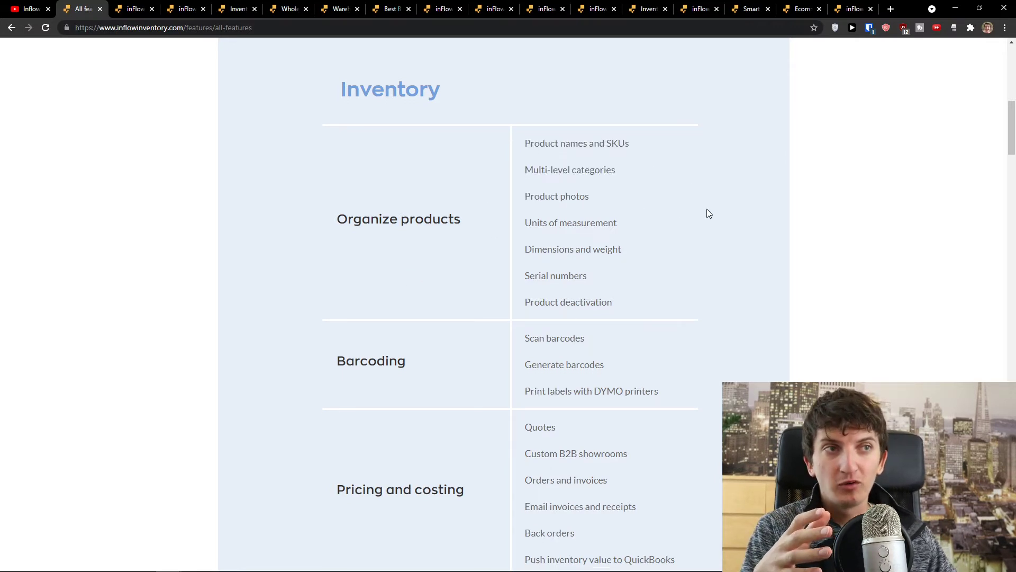
scroll(707, 209, "down", 1)
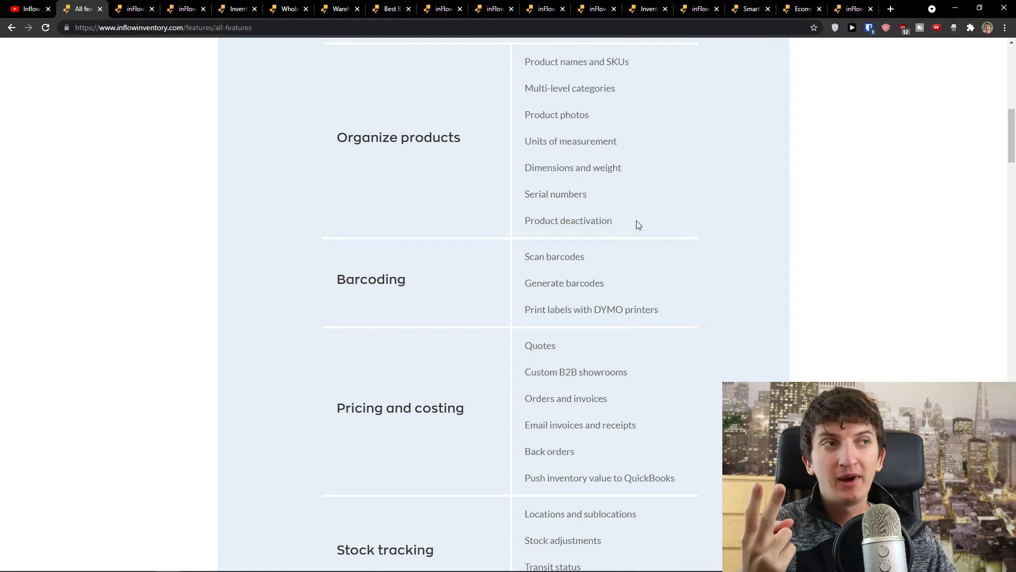
left_click_drag(537, 310, 681, 312)
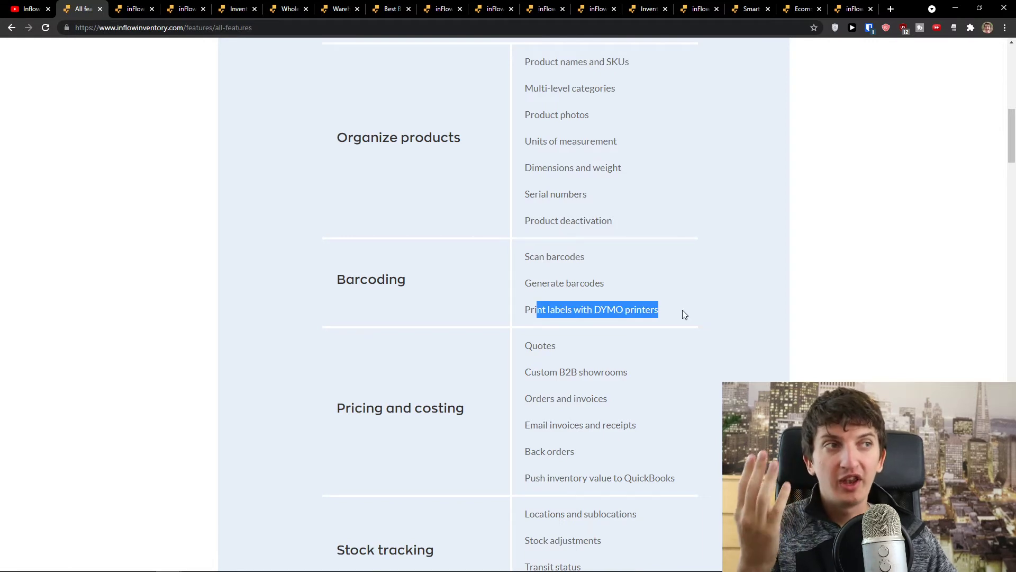
scroll(682, 311, "down", 1)
left_click(680, 308)
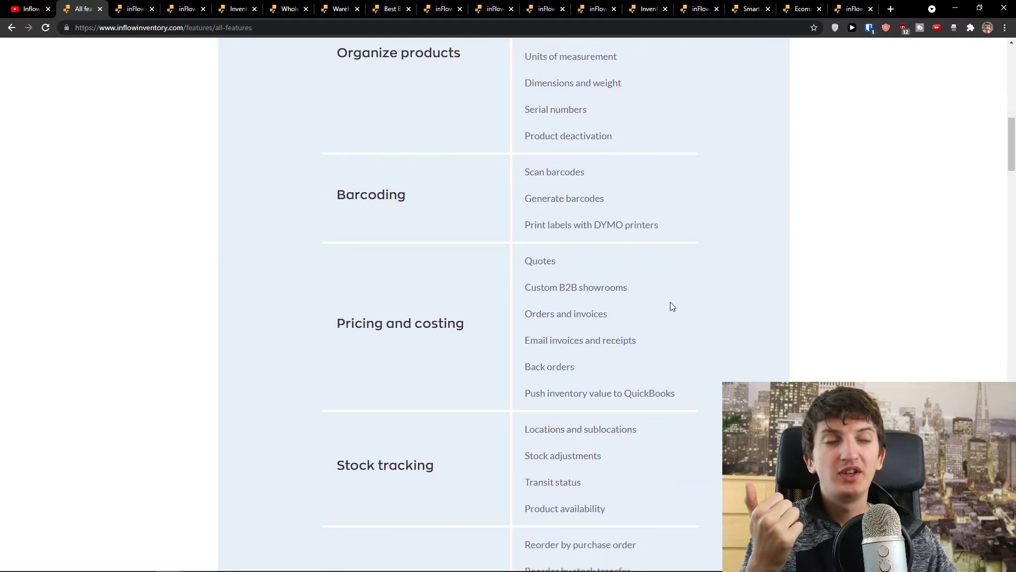
mouse_move(636, 307)
left_mouse_down()
mouse_move(553, 314)
mouse_move(643, 347)
left_mouse_up()
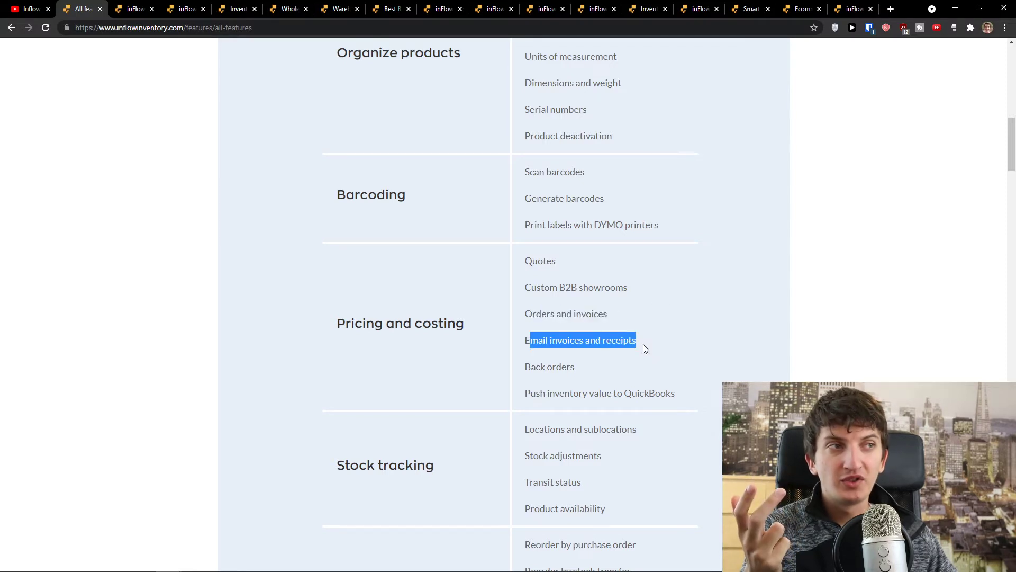
scroll(642, 344, "down", 1)
scroll(583, 323, "down", 1)
scroll(583, 321, "down", 2)
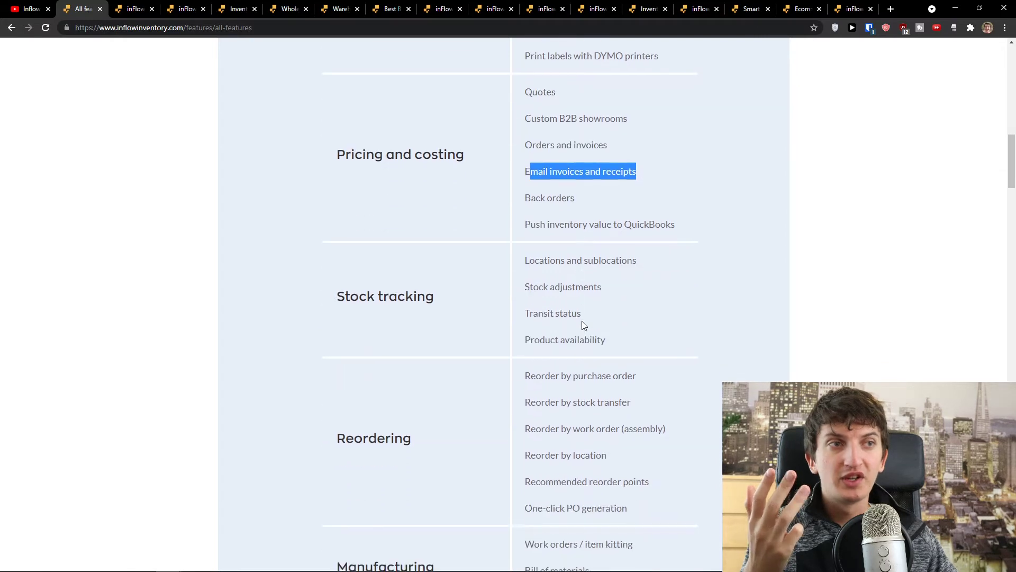
scroll(655, 295, "down", 1)
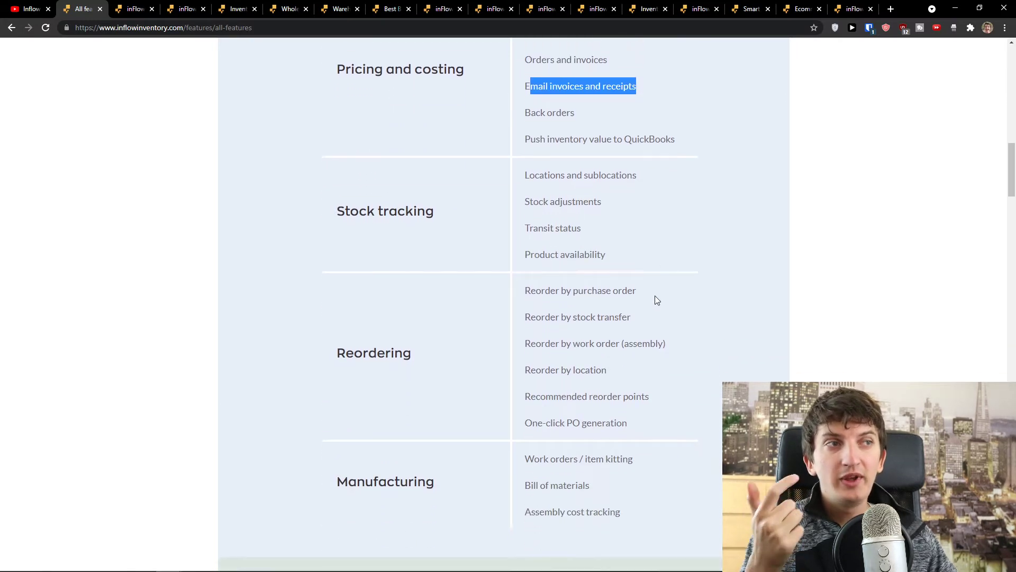
scroll(655, 296, "down", 1)
mouse_move(645, 249)
left_mouse_down()
mouse_move(523, 248)
mouse_move(675, 283)
left_mouse_up()
scroll(659, 293, "down", 1)
scroll(638, 298, "down", 1)
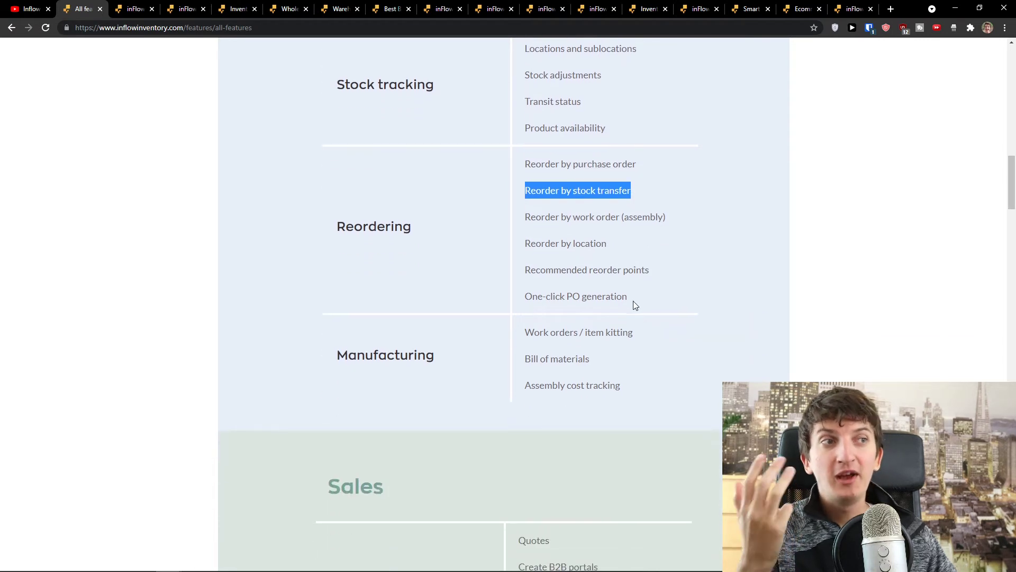
scroll(633, 301, "down", 1)
left_click_drag(633, 301, 545, 297)
left_click(600, 315)
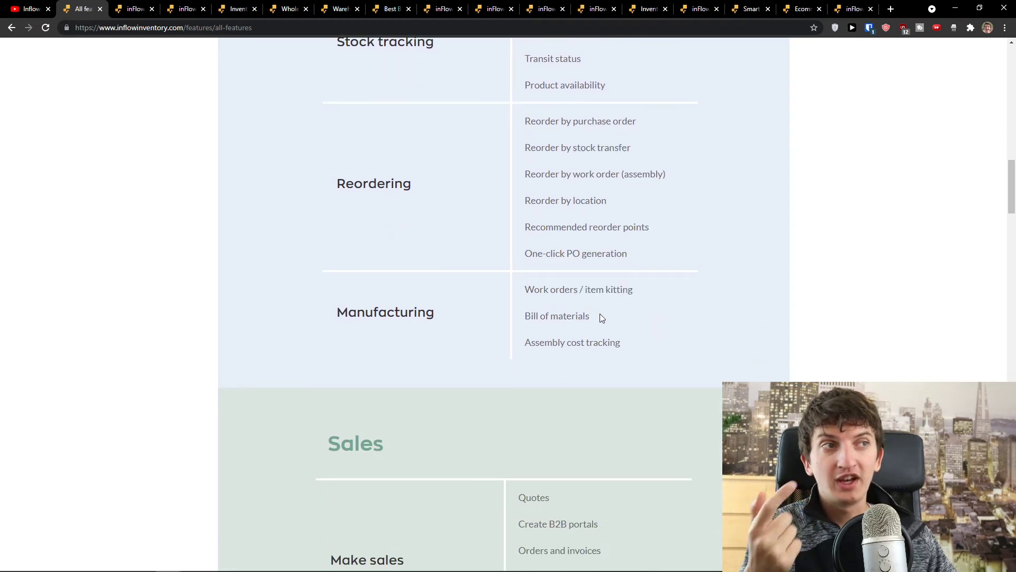
left_click_drag(599, 316, 520, 316)
scroll(601, 329, "down", 3)
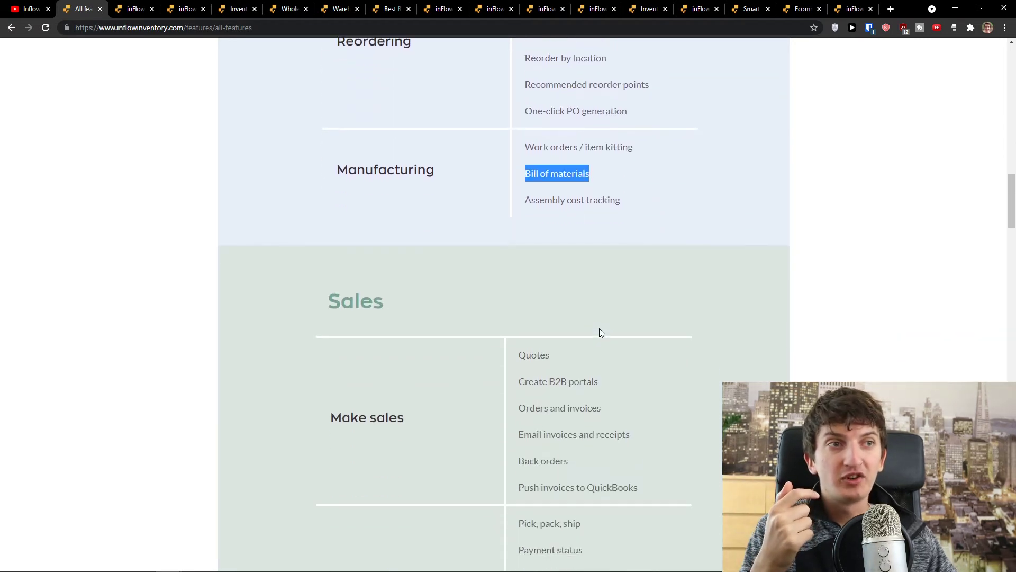
scroll(600, 333, "down", 1)
scroll(588, 329, "down", 1)
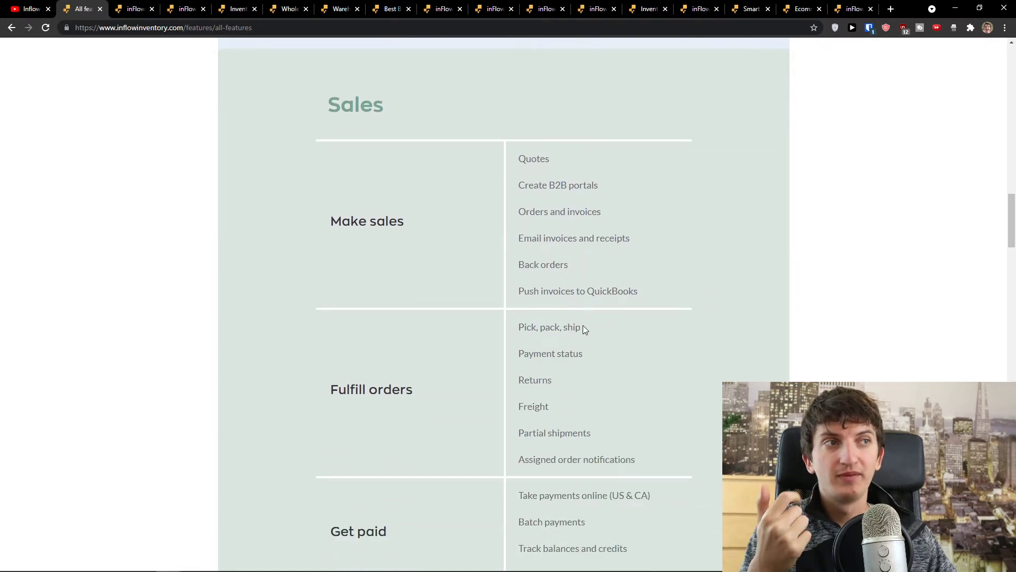
scroll(582, 325, "down", 2)
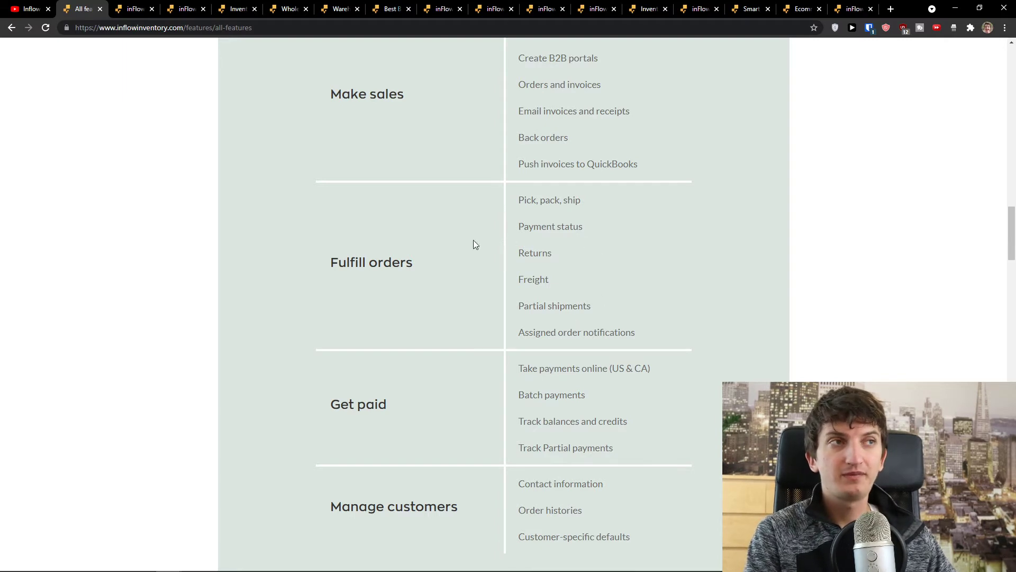
Highlight the Fulfill orders, Take payments online, Batch payments and Track balances Sales features.
left_click_drag(341, 265, 469, 269)
scroll(657, 267, "down", 3)
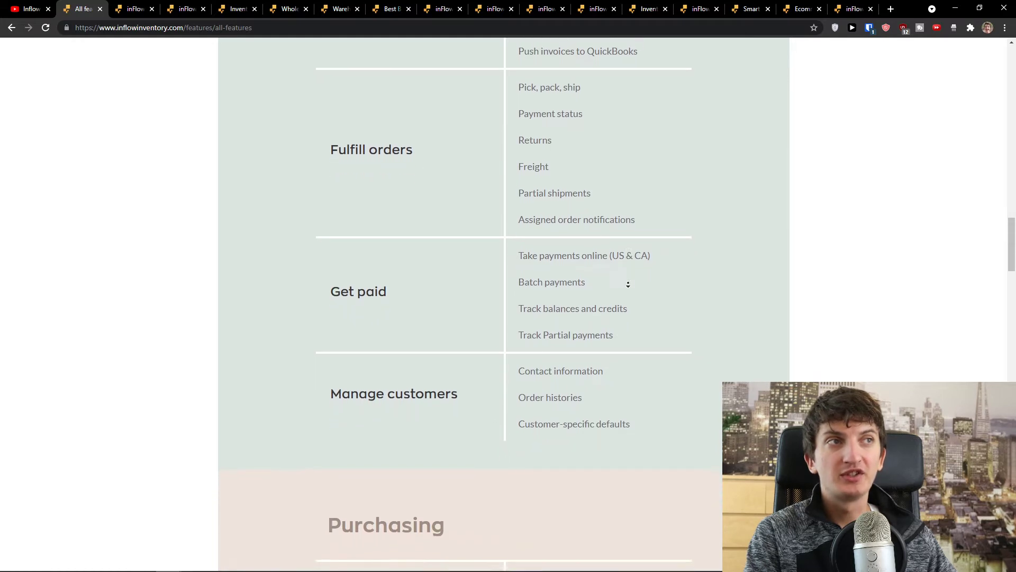
middle_click(628, 284)
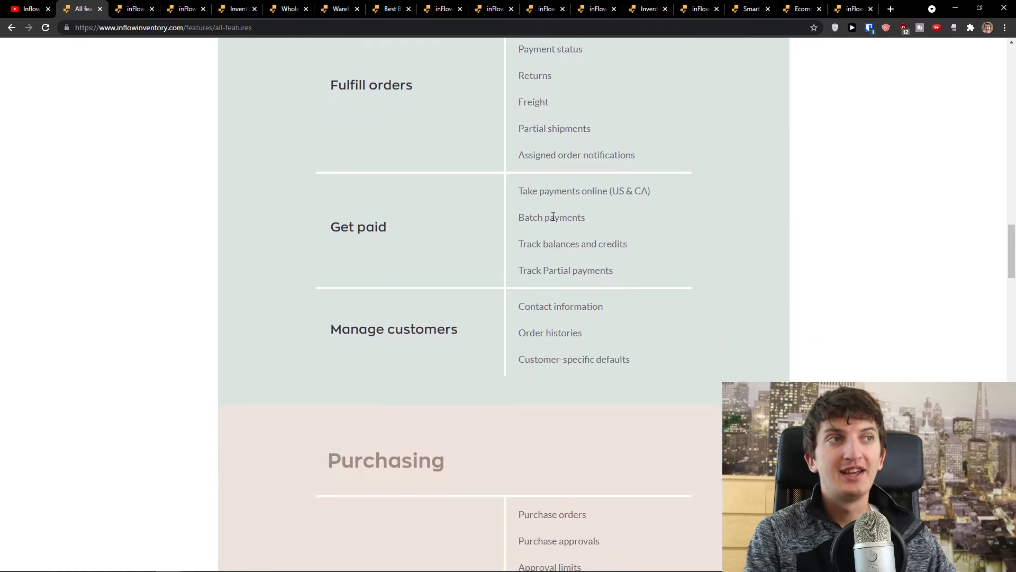
left_click_drag(549, 192, 650, 205)
mouse_move(471, 227)
left_mouse_down()
mouse_move(679, 231)
mouse_move(472, 242)
mouse_move(709, 254)
left_mouse_up()
left_click(709, 255)
scroll(652, 313, "down", 1)
scroll(652, 312, "down", 2)
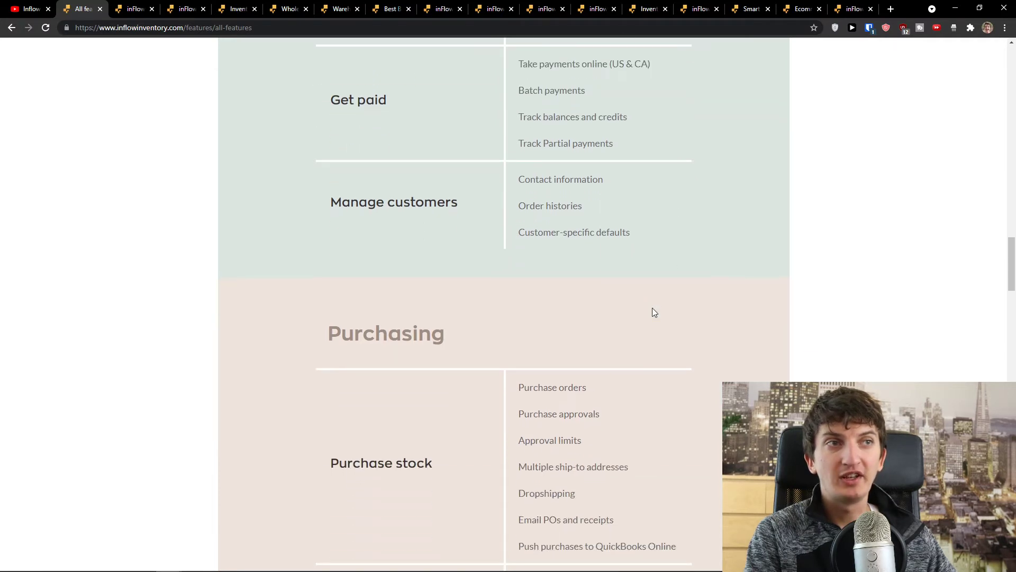
scroll(652, 309, "down", 2)
Read the Purchasing, Receive stock, Pay vendors and Manage vendors features, then return to the inFlow app.
middle_click(658, 307)
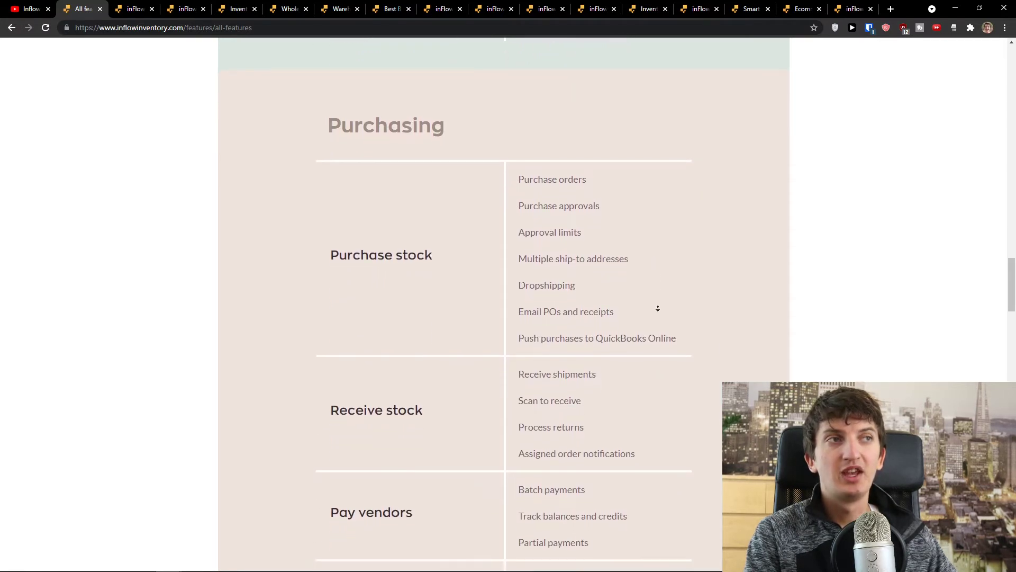
left_click(645, 253)
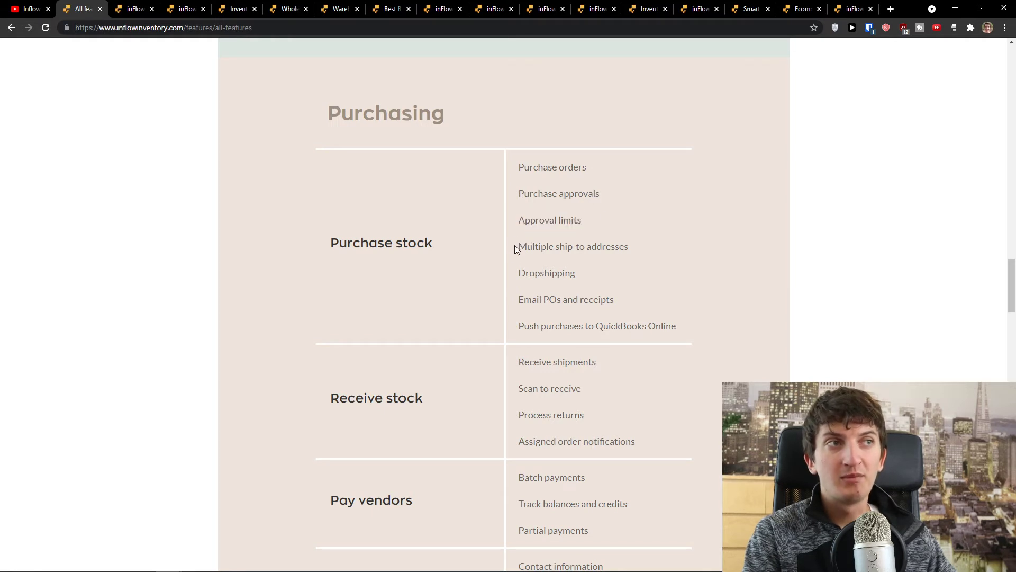
left_click_drag(515, 248, 624, 255)
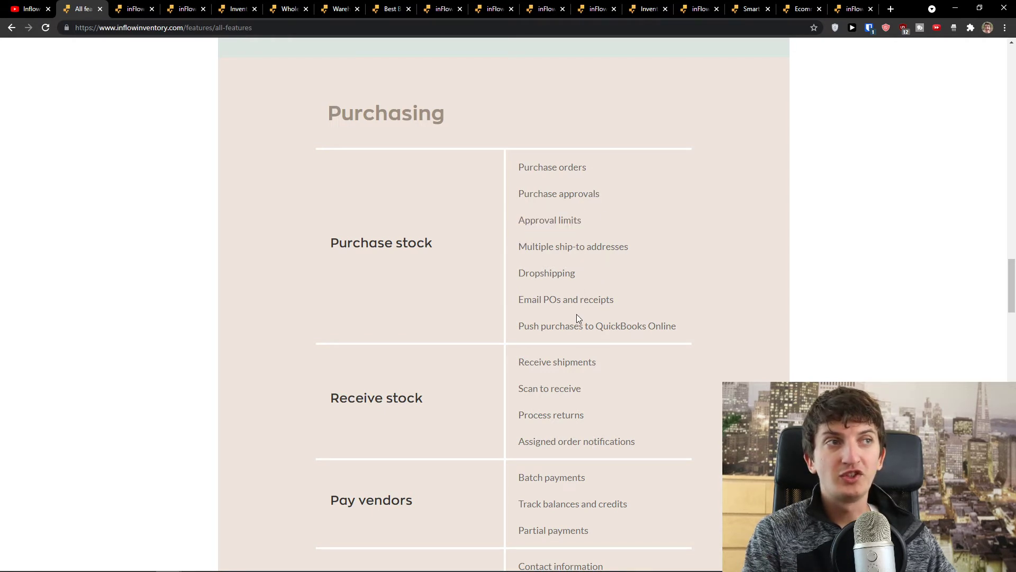
scroll(577, 317, "down", 1)
scroll(574, 316, "down", 1)
scroll(574, 316, "down", 1)
scroll(574, 317, "down", 1)
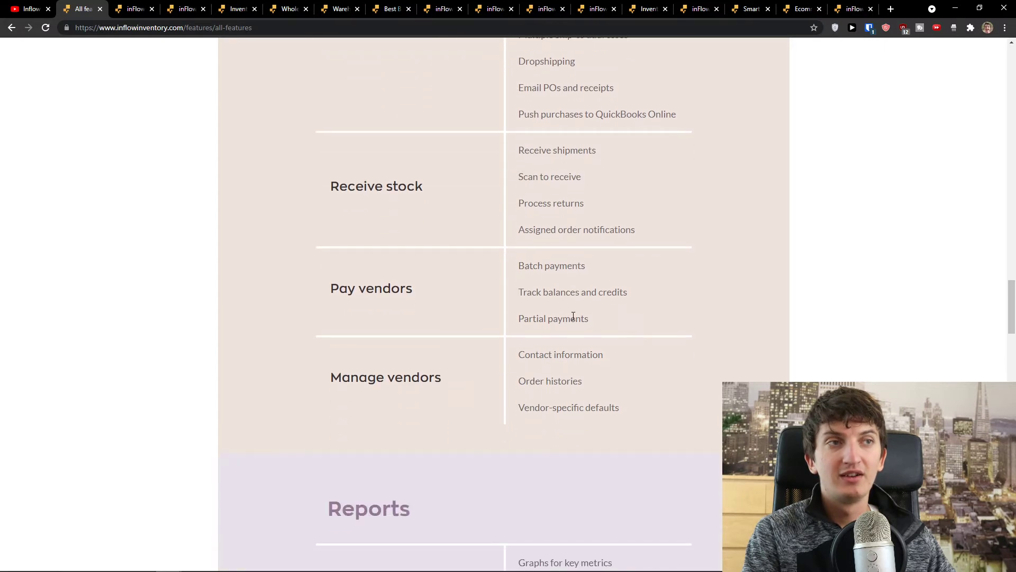
scroll(572, 316, "down", 2)
scroll(572, 318, "up", 2)
middle_click(680, 322)
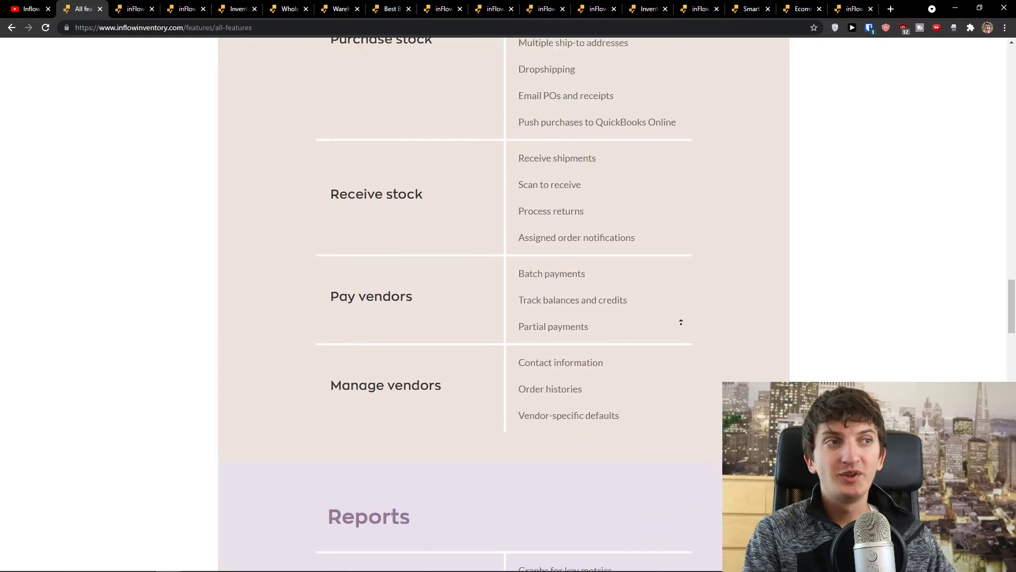
scroll(680, 322, "up", 2)
middle_click(343, 213)
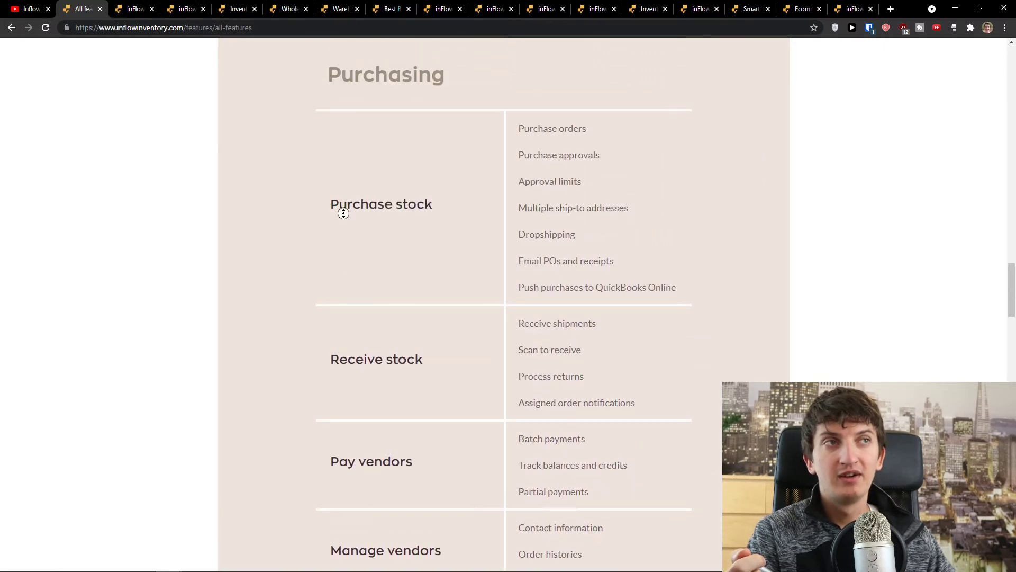
left_click(131, 8)
From Sun Product Paper's barcode preview, start the DYMO printer setup wizard, cancel it, and open a new tab.
left_click(177, 6)
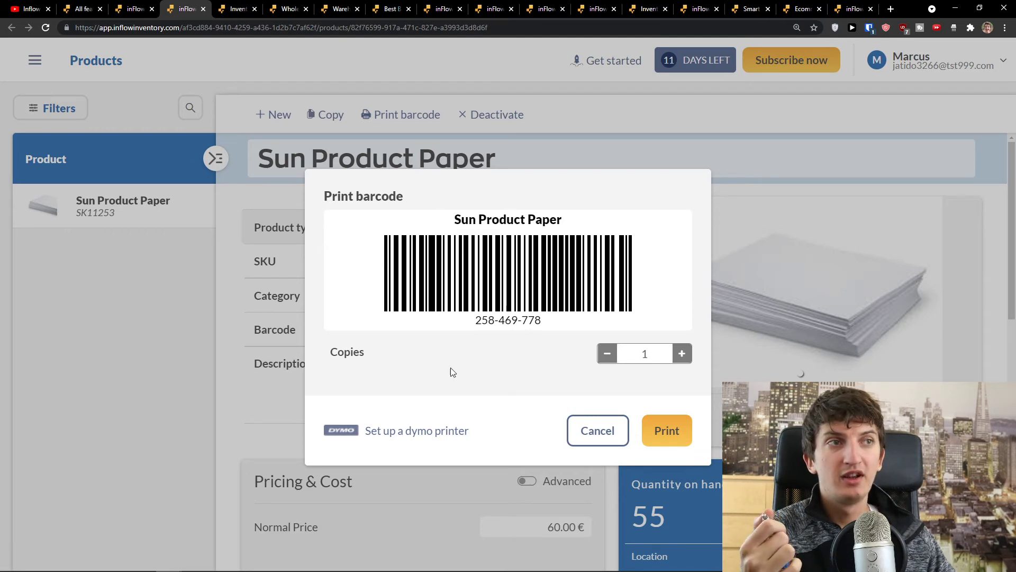
left_click(455, 430)
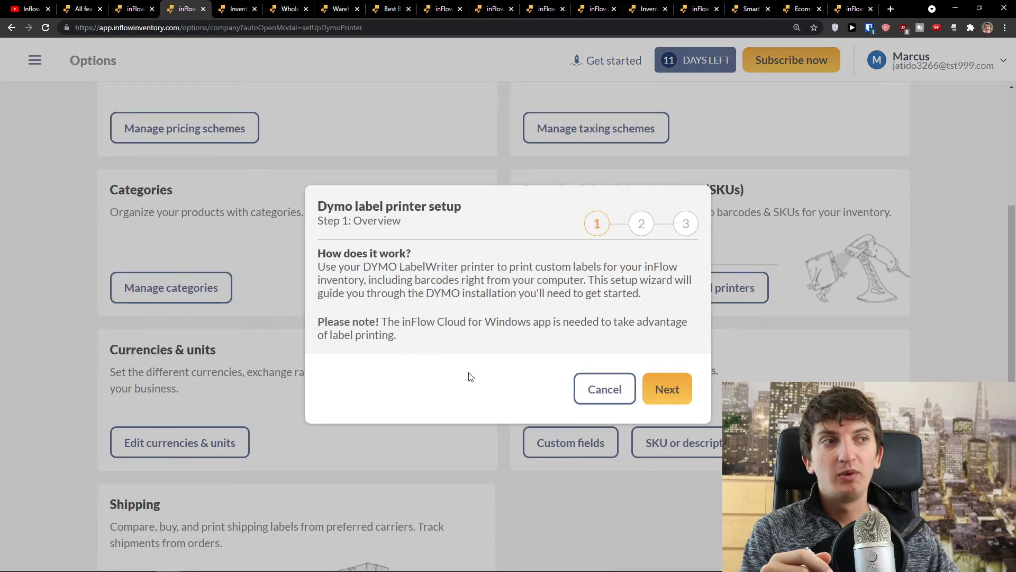
left_click(594, 389)
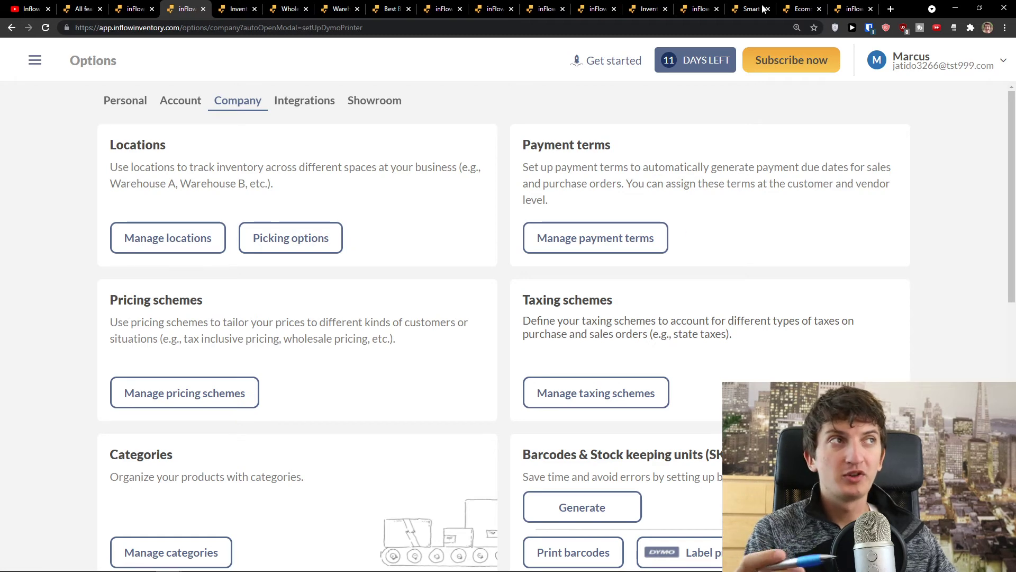
left_click(890, 9)
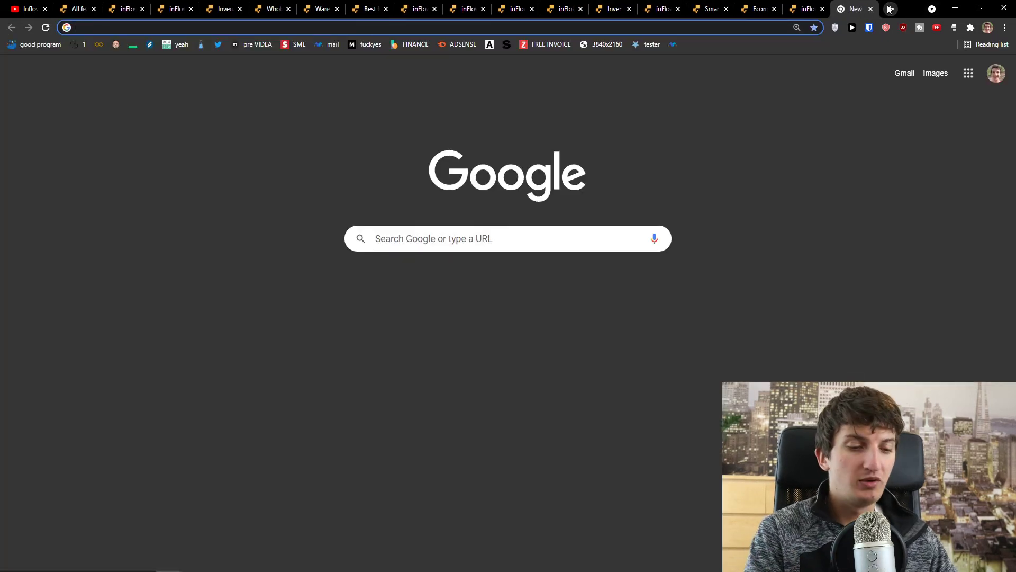
type("cap")
Go to Capterra and search for the software 'Inflow'.
key("Return")
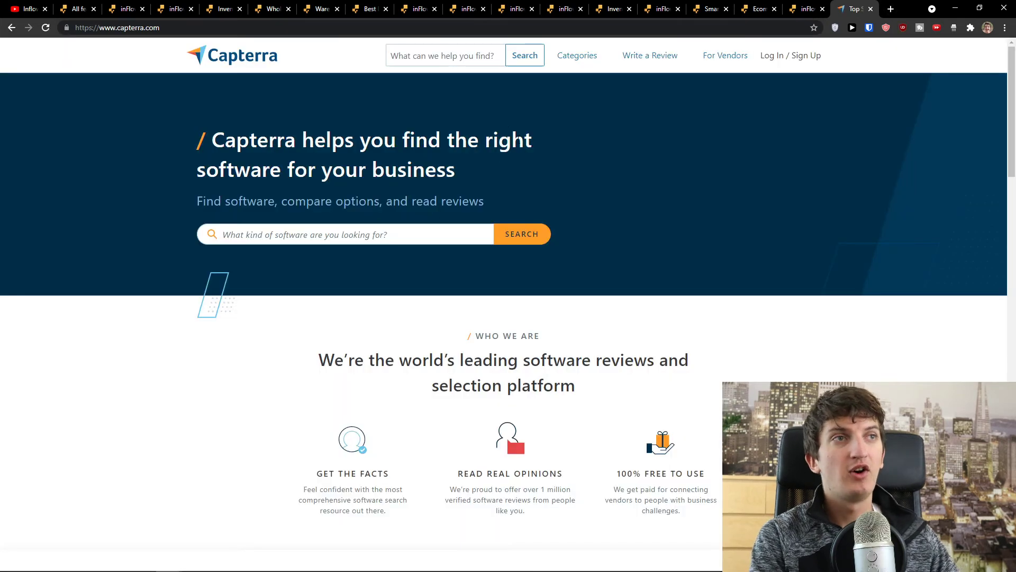
left_click(287, 229)
type("inflow inve")
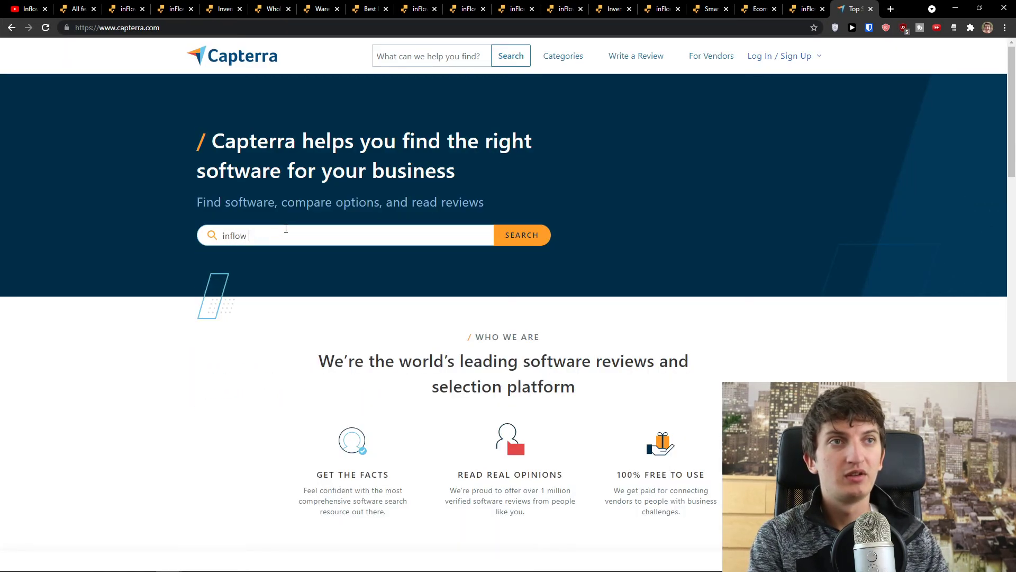
key("Return")
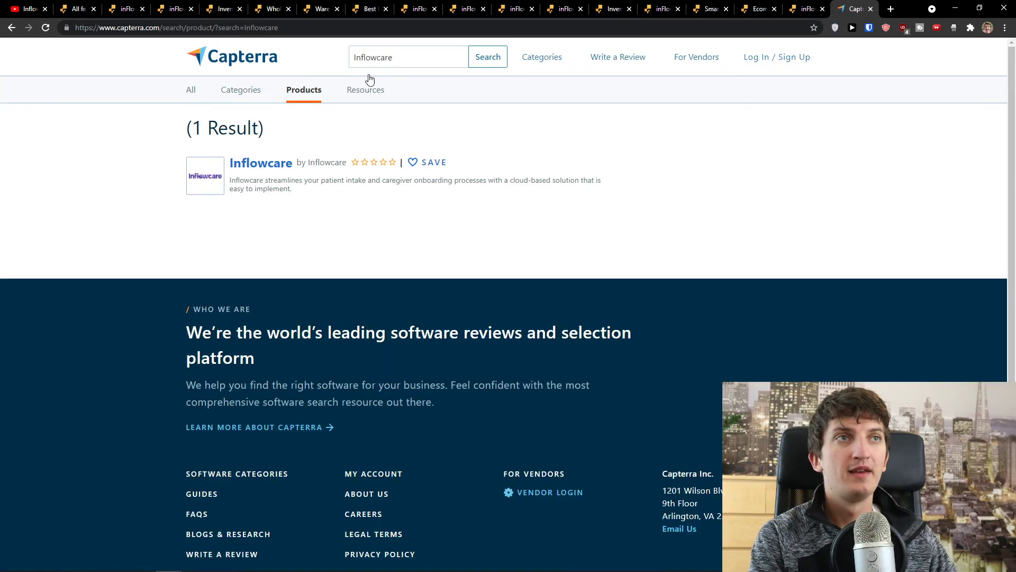
key("BackSpace")
key("BackSpace")
key("BackSpace")
left_click(490, 61)
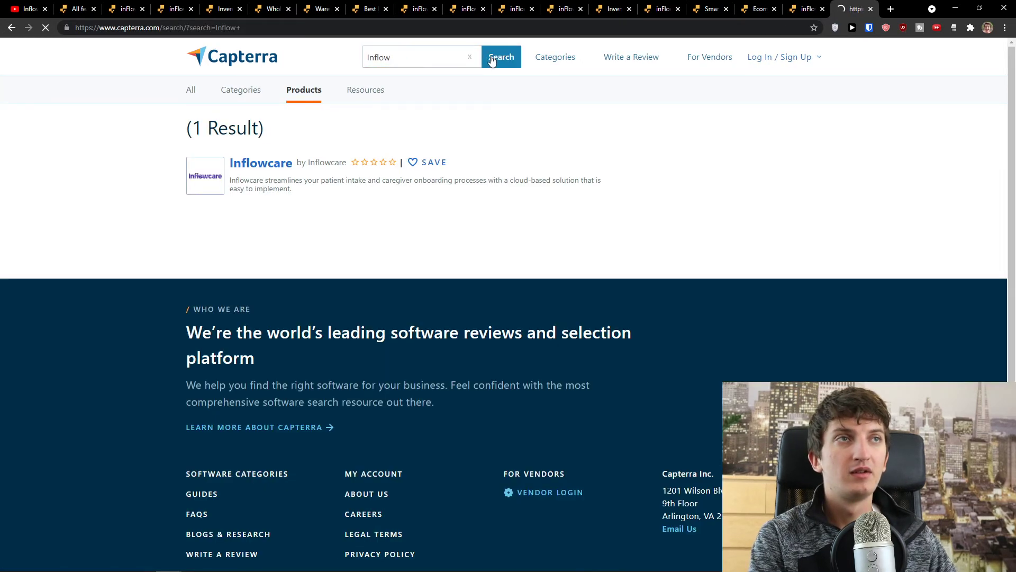
Pass the press-and-hold human verification and open the inFlow Inventory product result.
left_click_drag(214, 204, 214, 203)
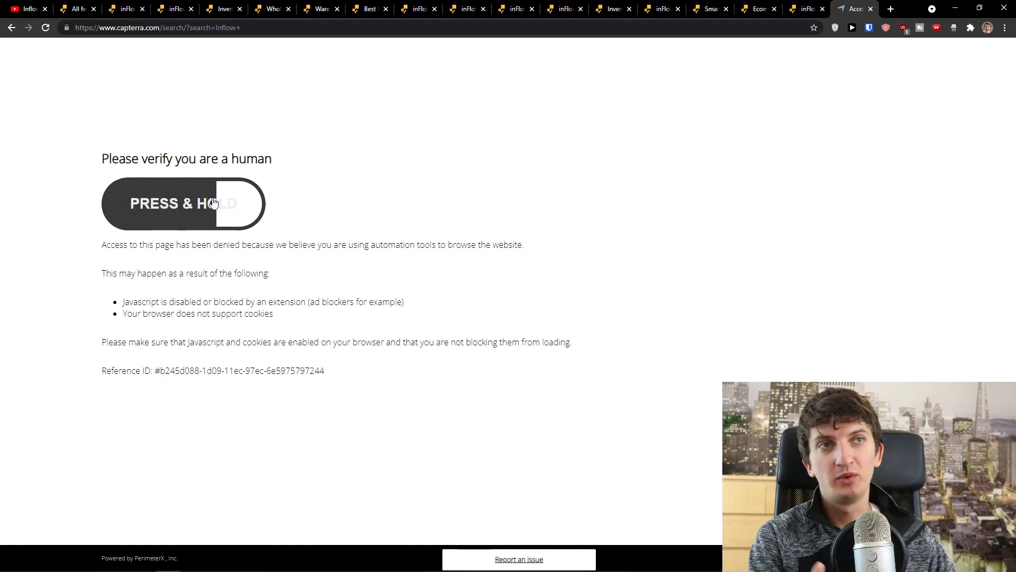
left_click_drag(214, 204, 214, 204)
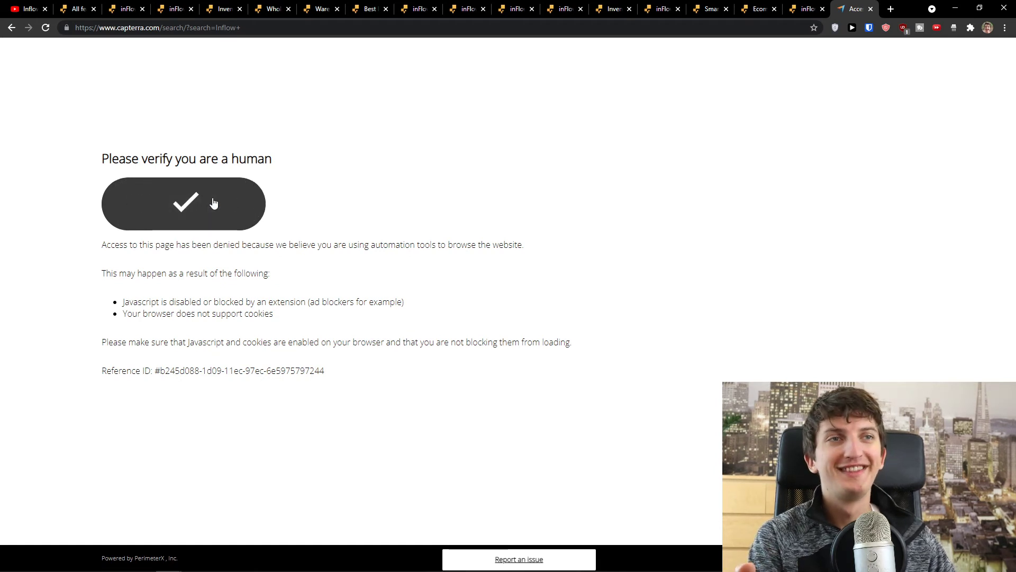
right_click(208, 197)
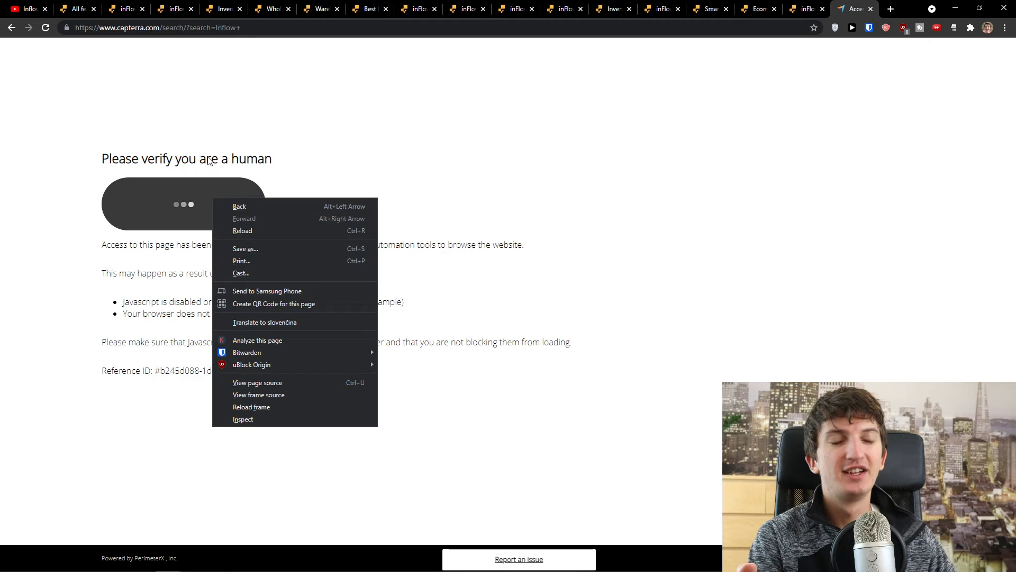
left_click_drag(209, 161, 272, 161)
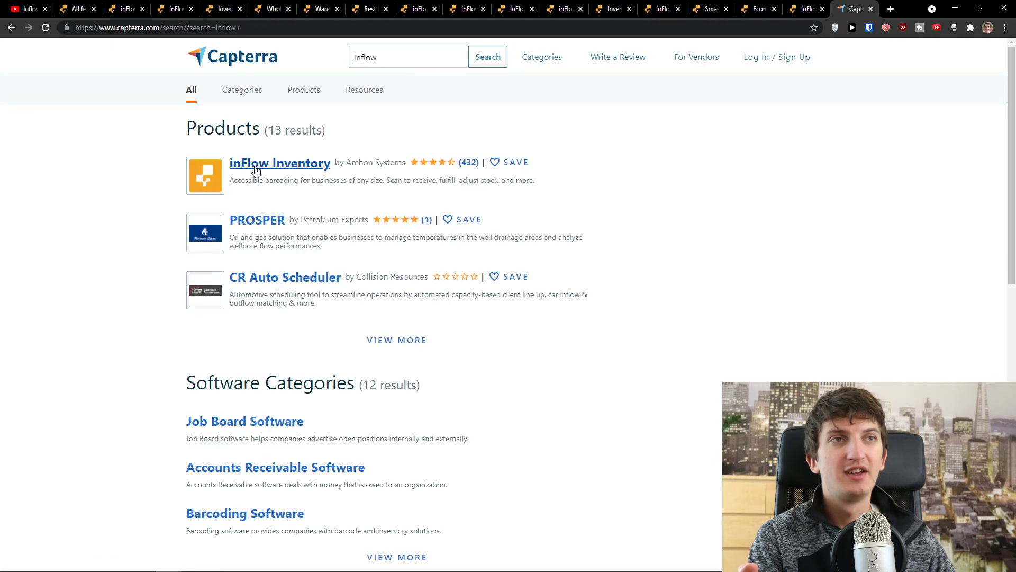
left_click(256, 171)
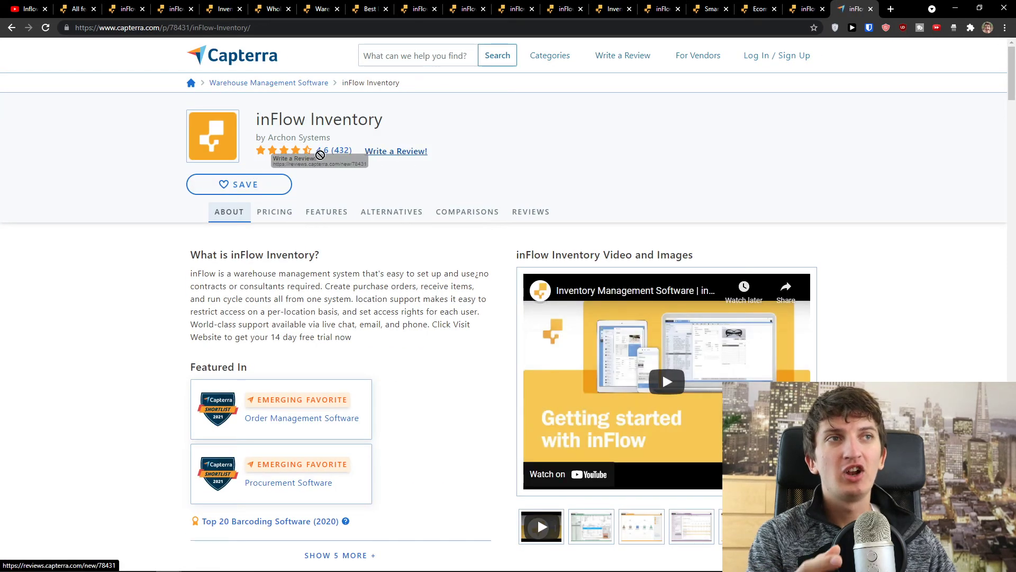
left_click(321, 155)
scroll(137, 230, "down", 1)
scroll(137, 231, "down", 4)
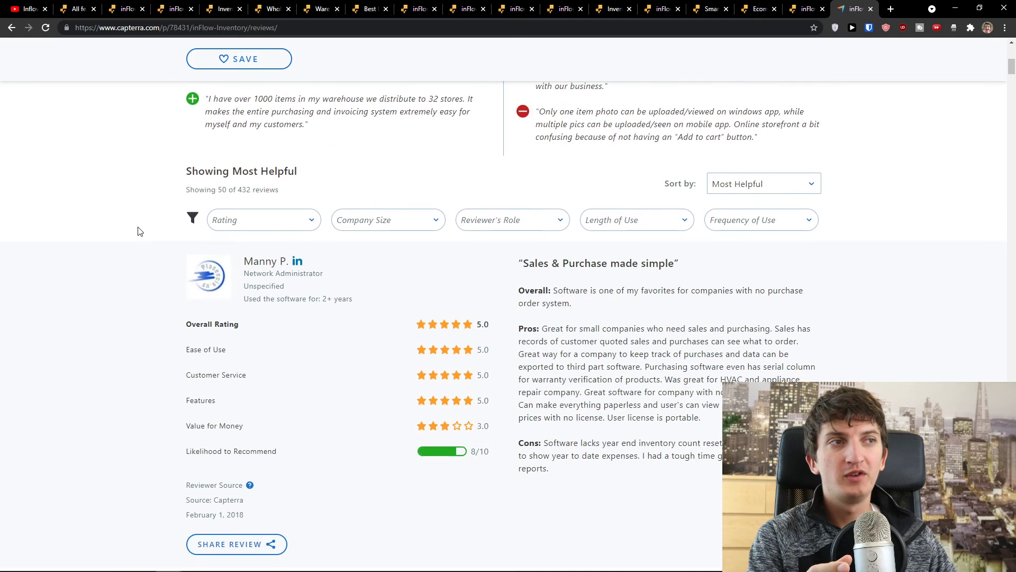
scroll(138, 231, "down", 2)
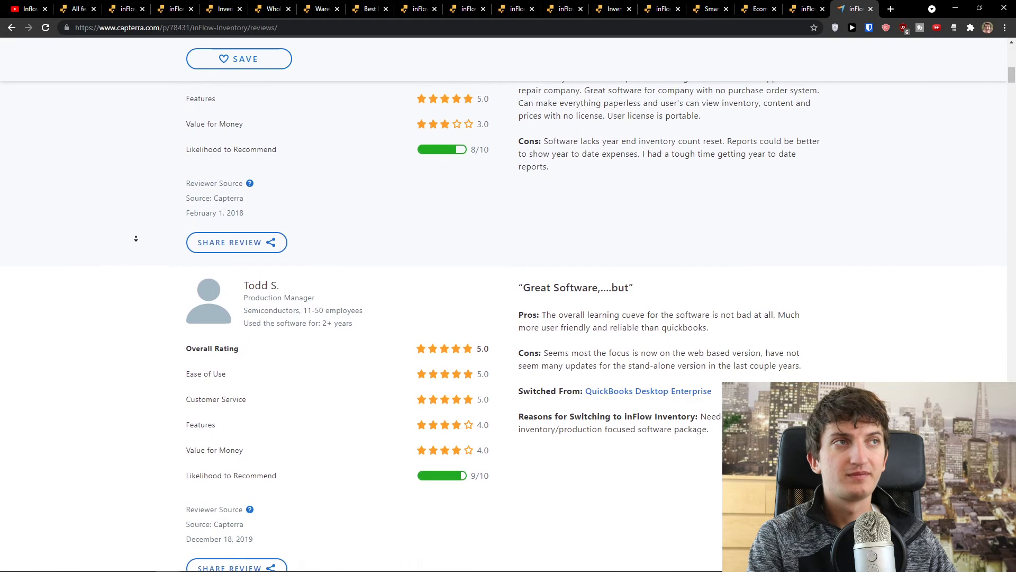
middle_click(136, 238)
scroll(133, 235, "down", 1)
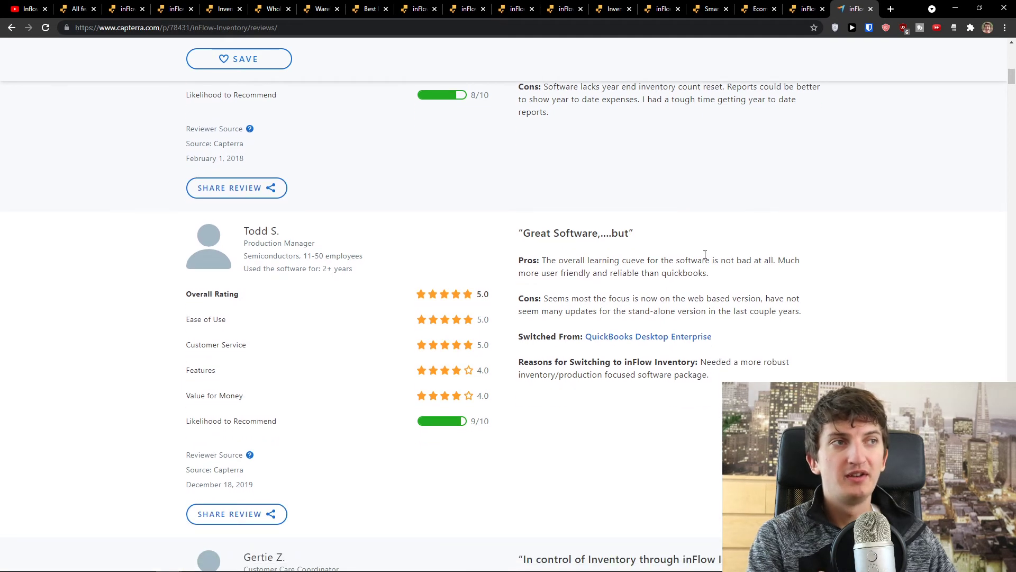
scroll(696, 286, "down", 1)
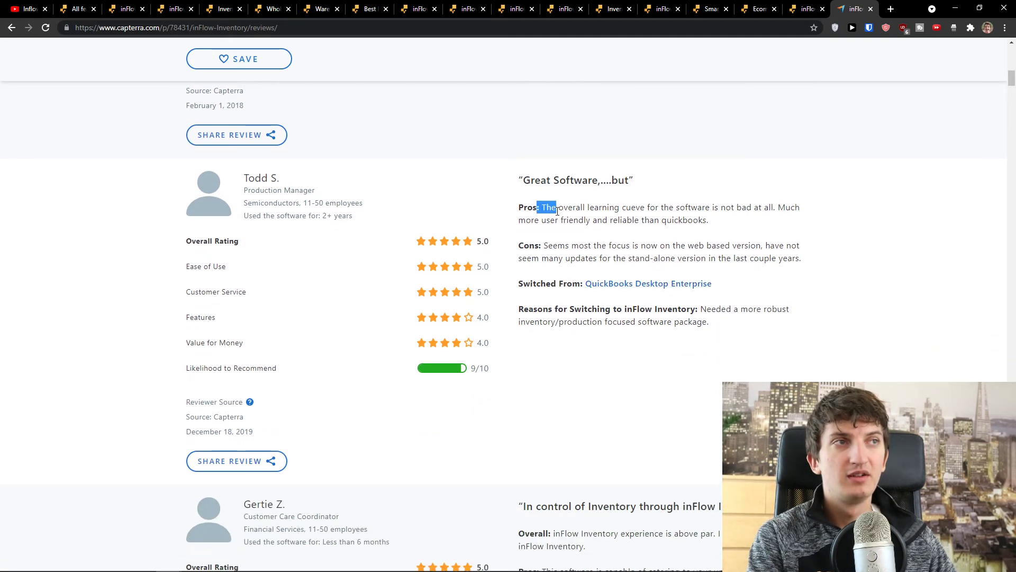
left_click_drag(558, 211, 734, 224)
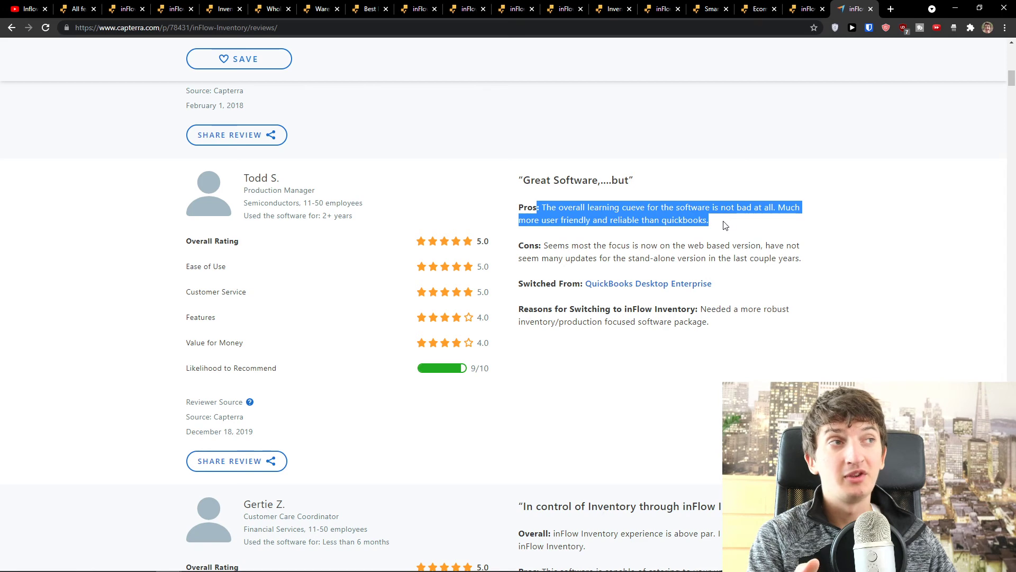
middle_click(724, 226)
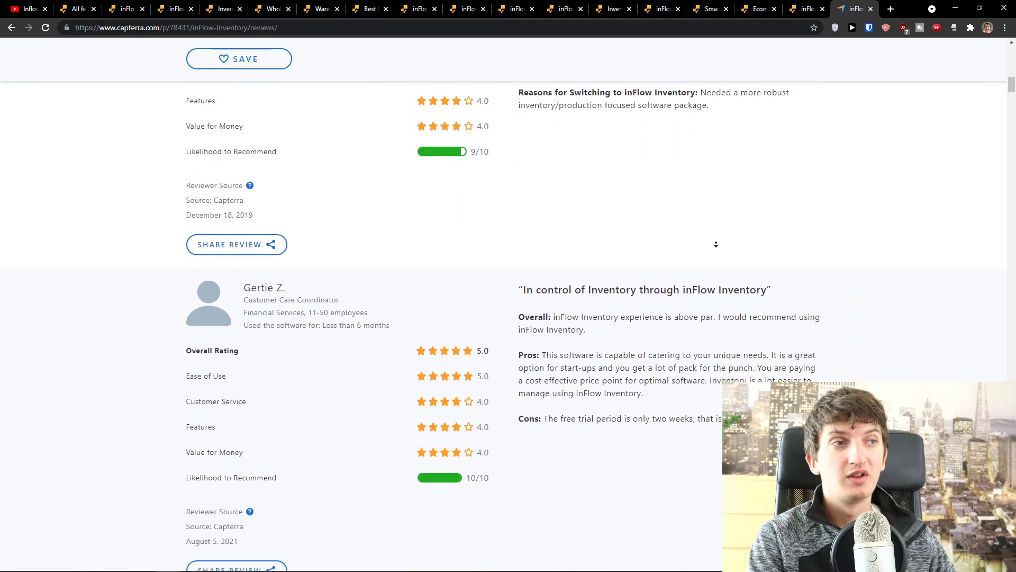
left_click_drag(615, 217, 689, 231)
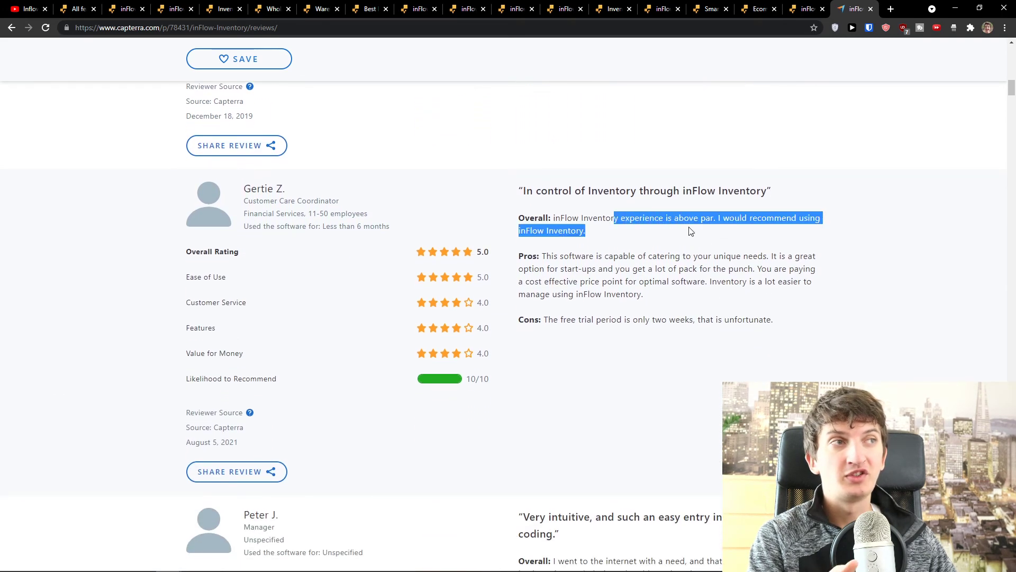
left_click(701, 233)
left_click_drag(551, 253, 681, 282)
scroll(677, 278, "down", 1)
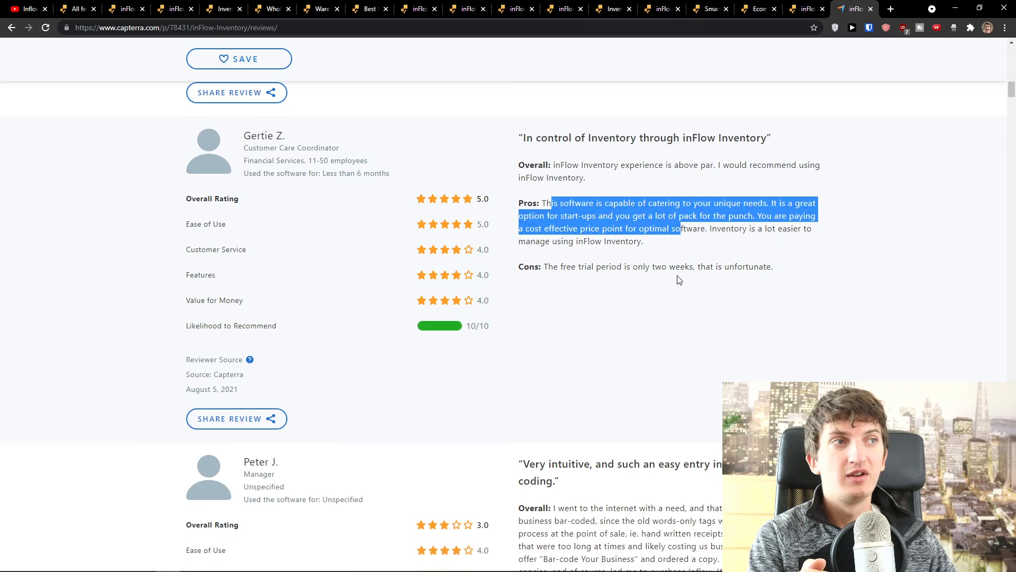
left_click(671, 279)
scroll(662, 268, "down", 1)
scroll(705, 231, "down", 5)
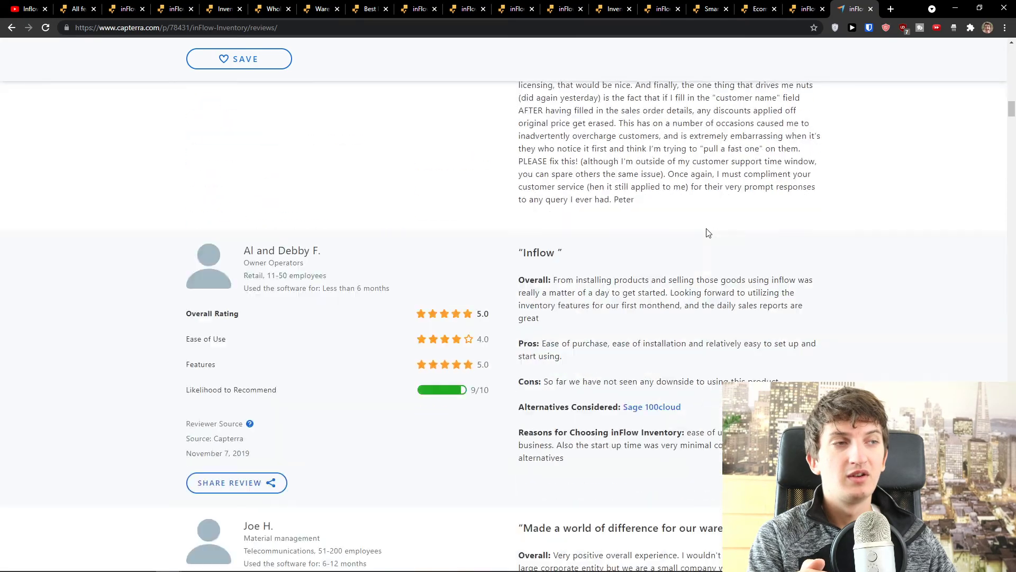
scroll(755, 278, "down", 5)
scroll(786, 318, "down", 5)
scroll(787, 318, "down", 5)
scroll(753, 341, "down", 5)
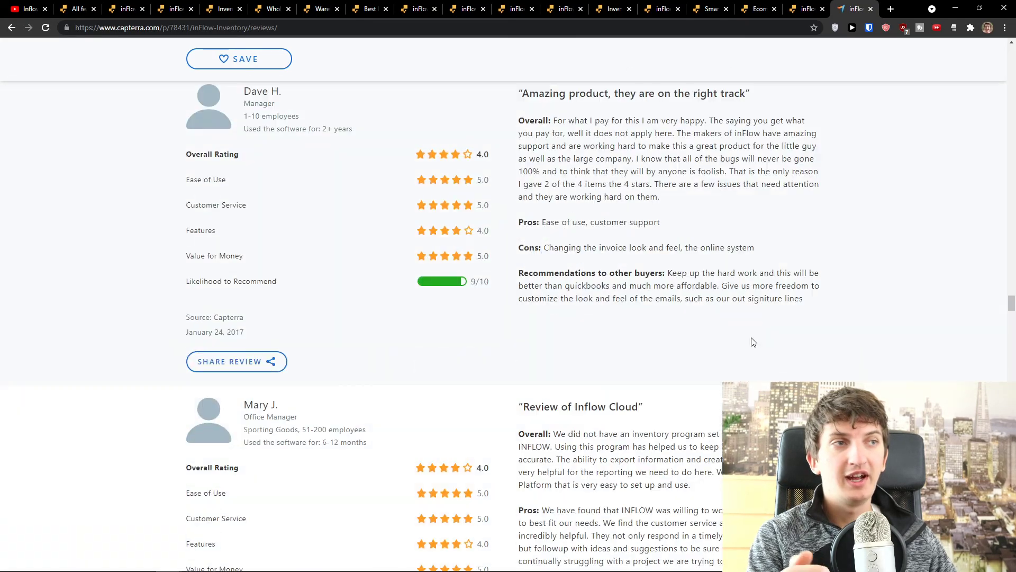
scroll(754, 341, "down", 2)
scroll(718, 279, "down", 5)
scroll(716, 279, "down", 1)
scroll(719, 262, "down", 1)
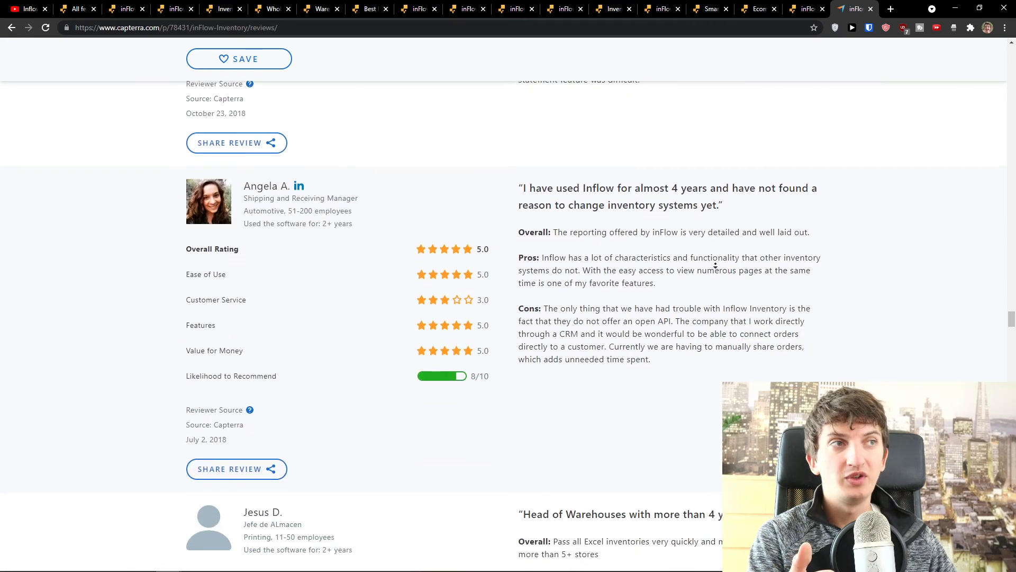
scroll(717, 265, "down", 1)
scroll(716, 267, "down", 1)
scroll(715, 266, "down", 1)
scroll(697, 268, "down", 1)
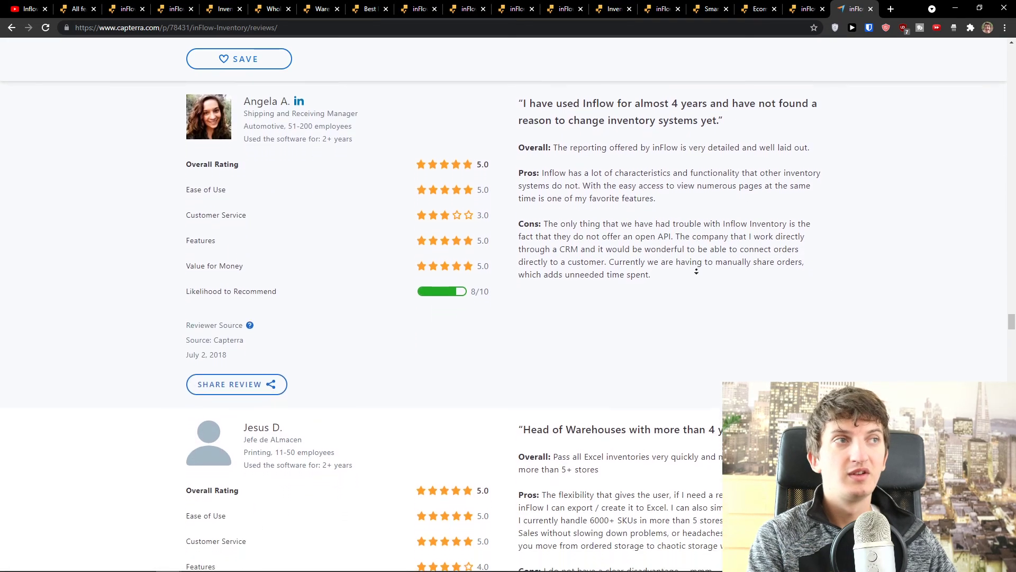
scroll(692, 267, "down", 1)
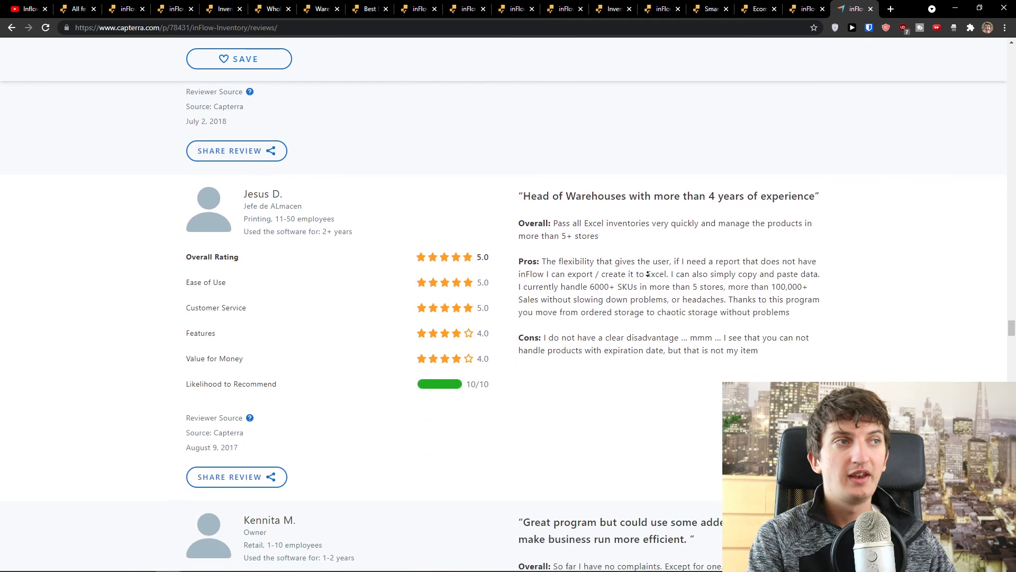
middle_click(649, 272)
scroll(649, 273, "down", 2)
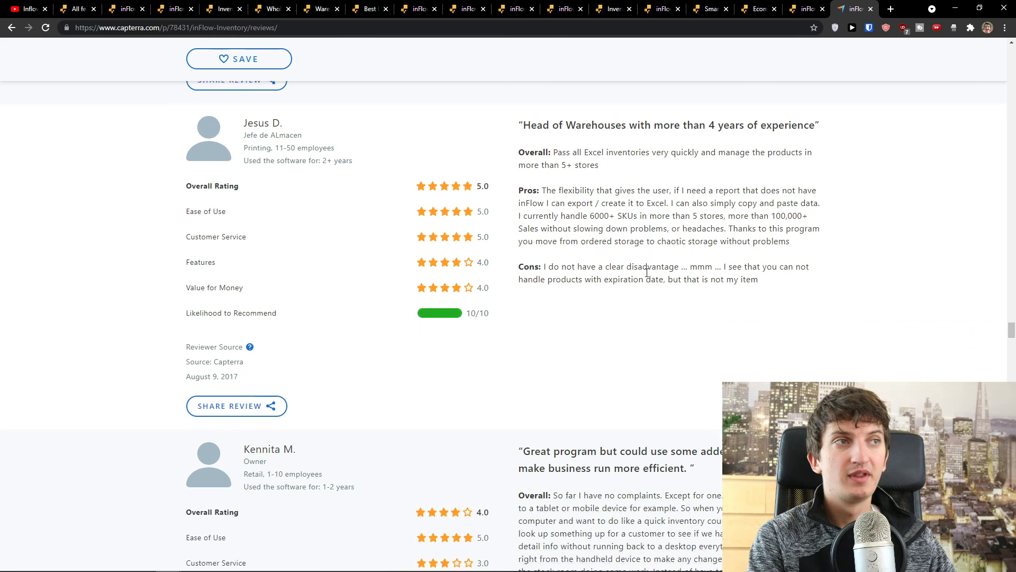
scroll(646, 276, "down", 2)
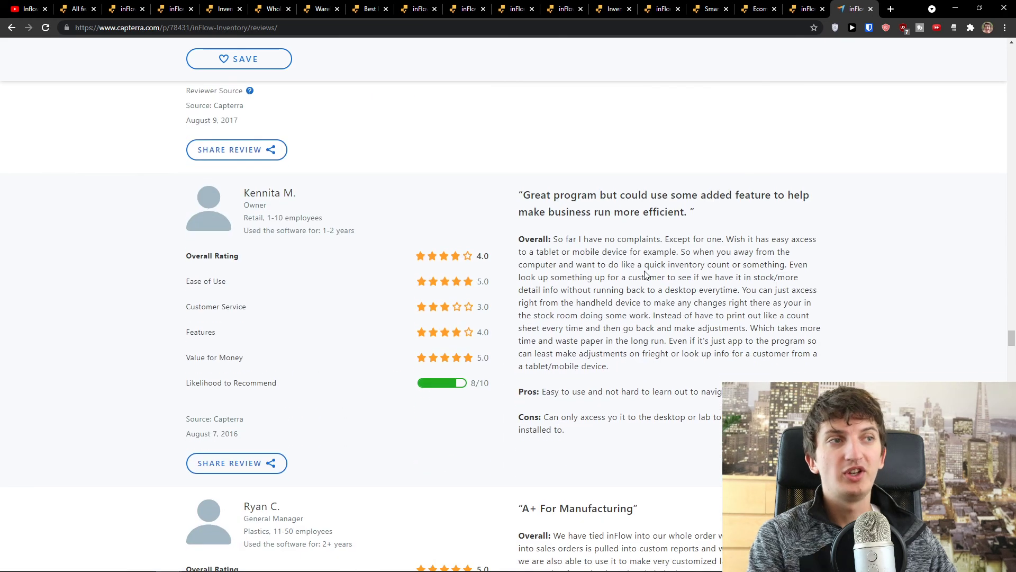